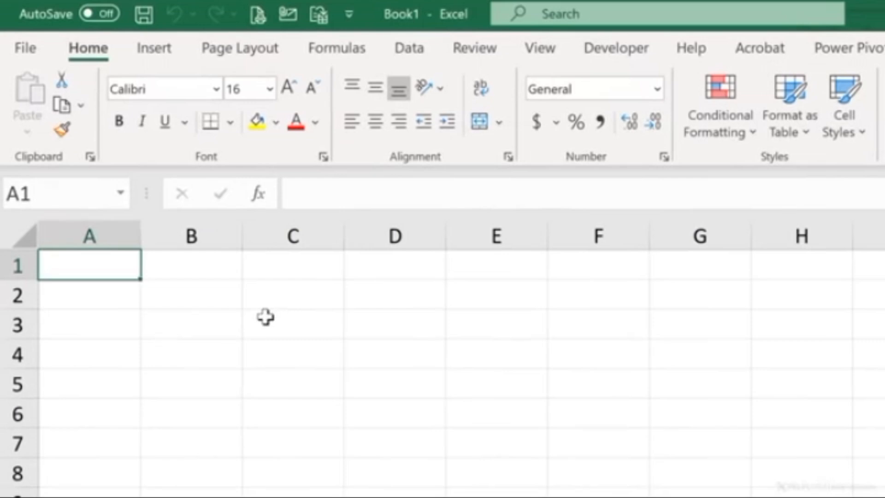
# Step: Add a second worksheet to the workbook, name it Data, and switch back to Sheet1
pyautogui.hotkey('ctrl', 's')
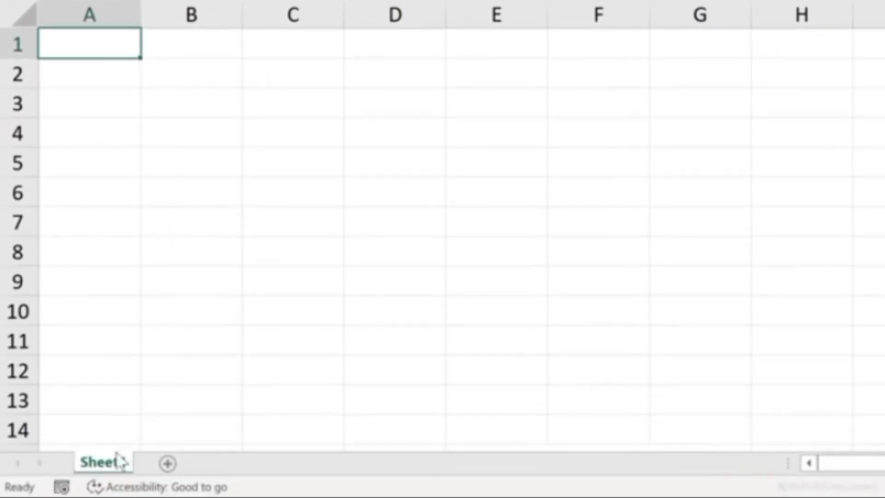
pyautogui.click(168, 464)
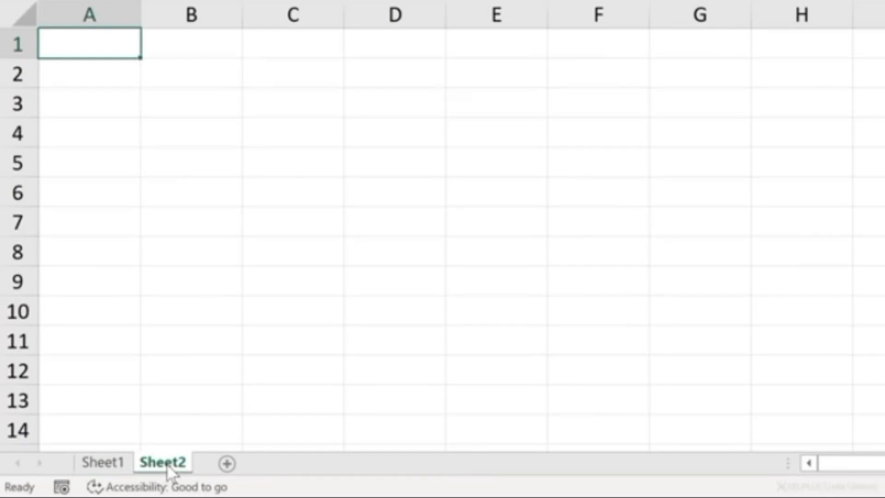
pyautogui.doubleClick(168, 463)
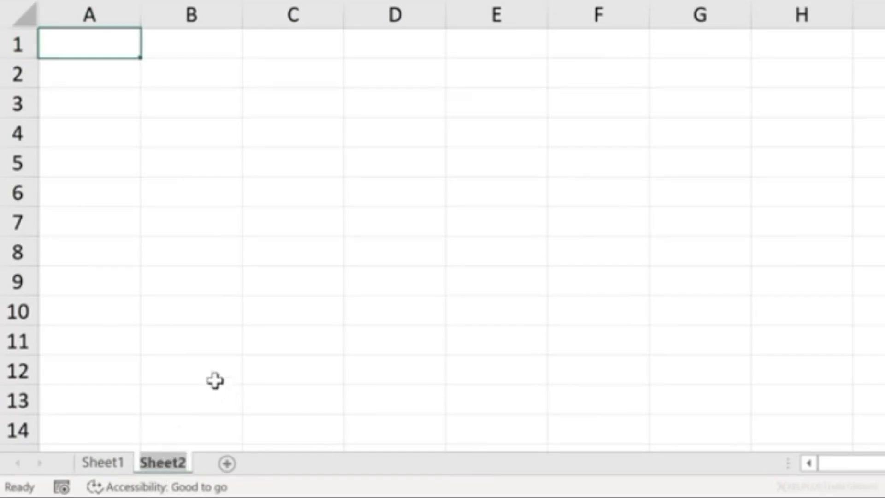
pyautogui.write('Data')
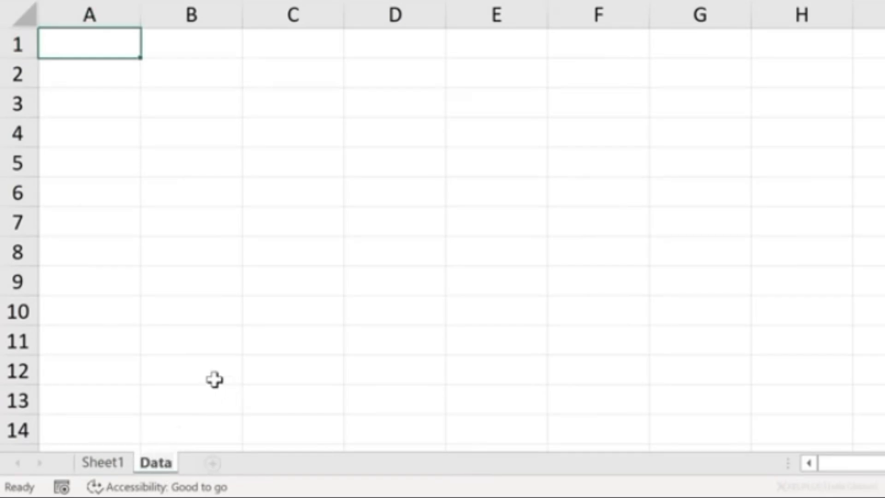
pyautogui.press('Return')
pyautogui.click(104, 462)
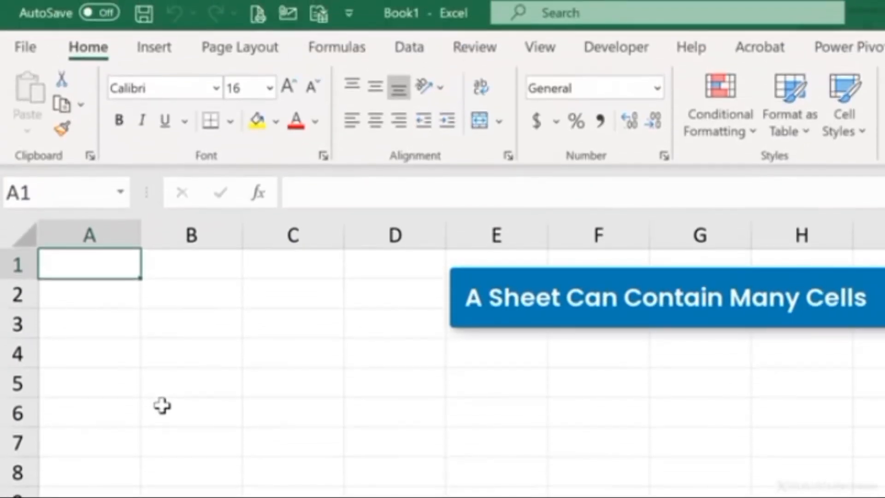
# Step: Enter the number 205 in cell D4 of Sheet1
pyautogui.click(369, 155)
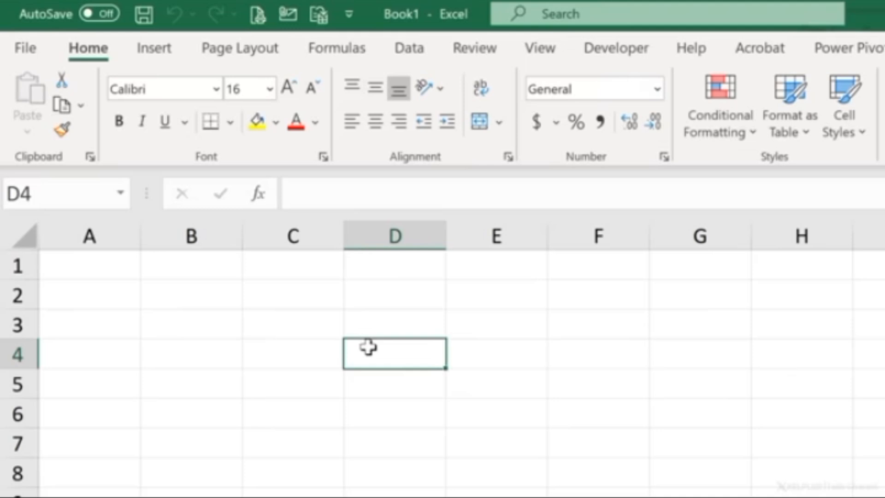
pyautogui.write('205')
pyautogui.press('Return')
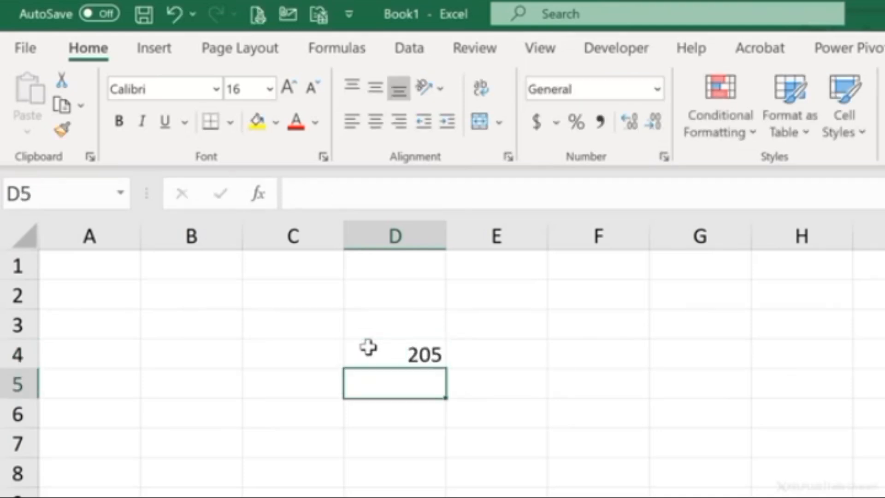
# Step: Replace the content of cell D4 with the text "Hi there" and check it against the empty neighbouring cell C4
pyautogui.click(368, 347)
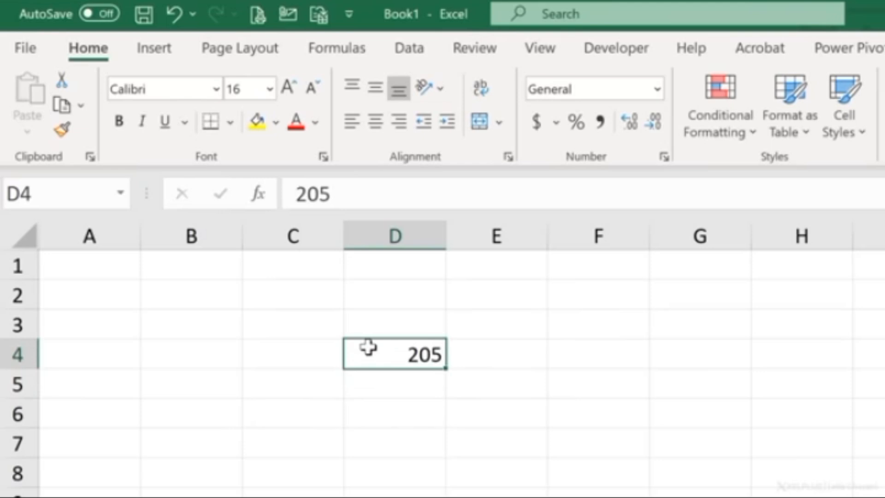
pyautogui.write('Hi')
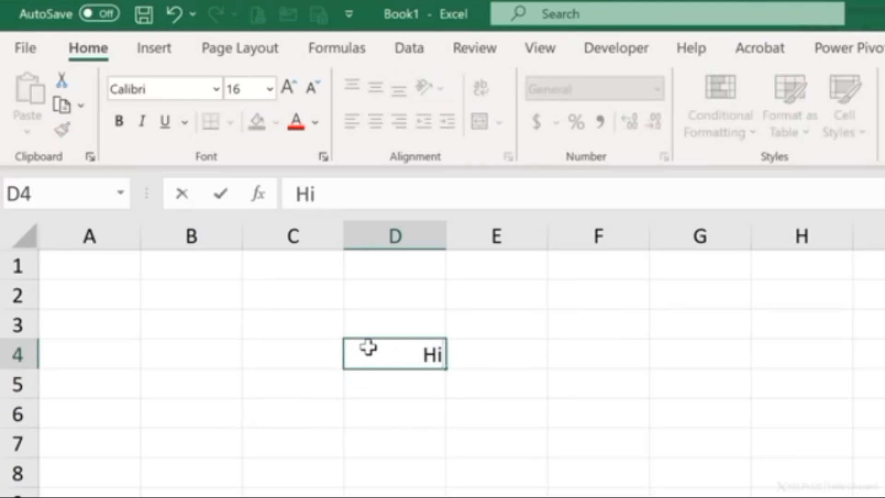
pyautogui.write(' there')
pyautogui.press('Return')
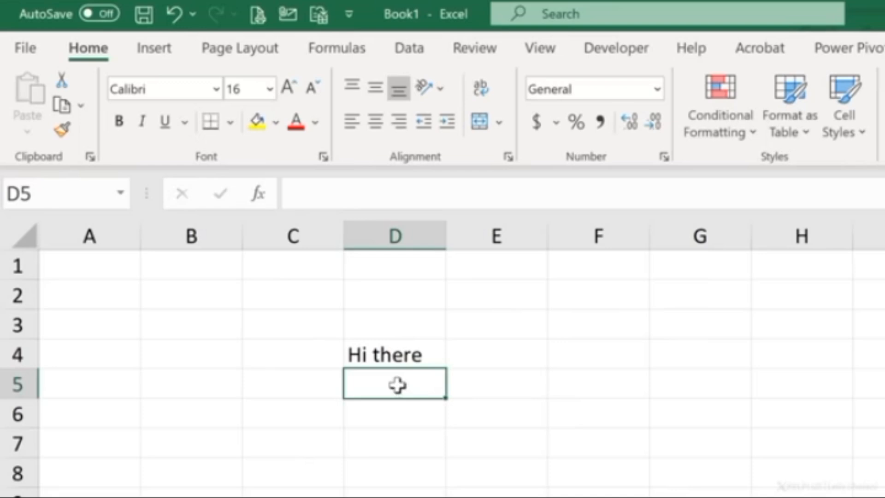
pyautogui.click(406, 355)
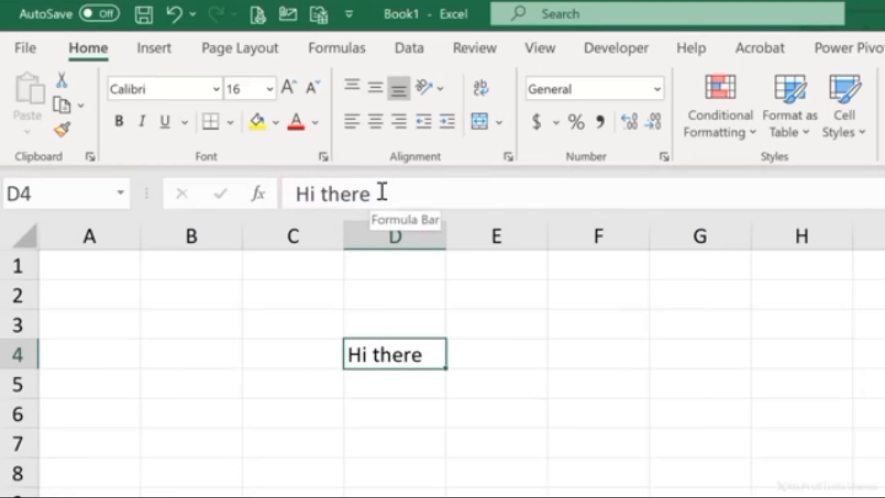
pyautogui.click(314, 361)
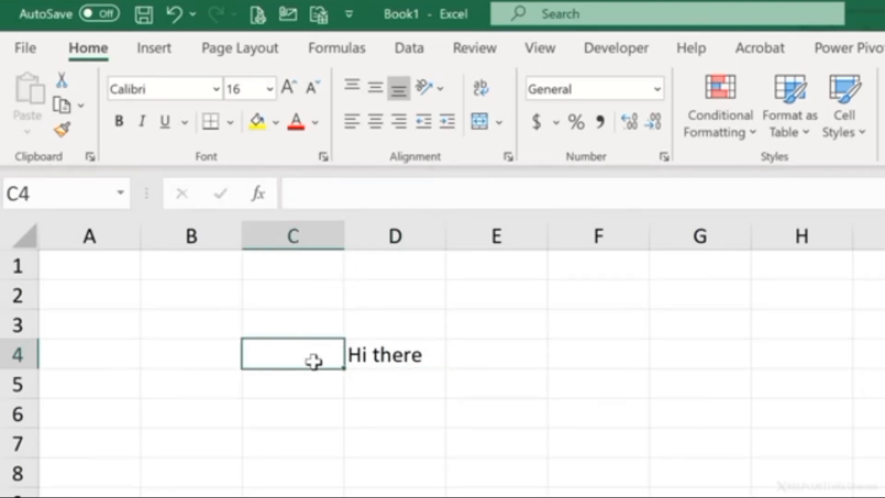
pyautogui.click(397, 355)
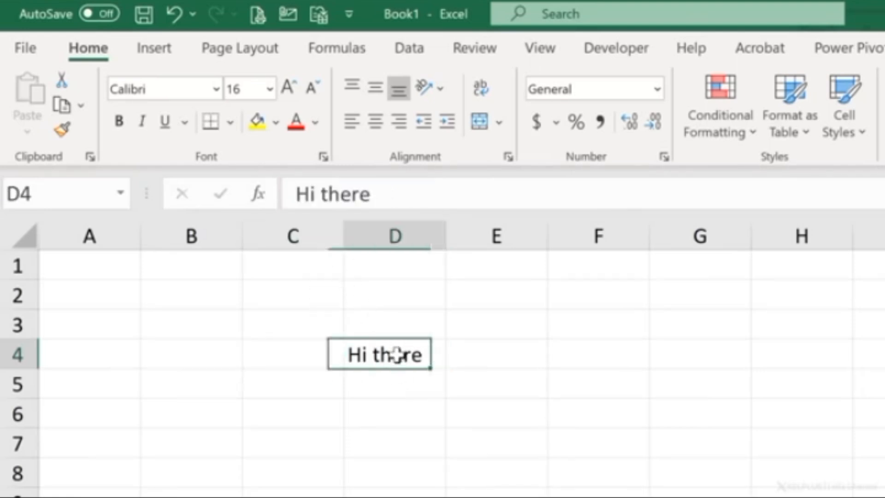
# Step: Enter the formula =D4 in cell F4 and compare its content with that of cell D4
pyautogui.click(560, 353)
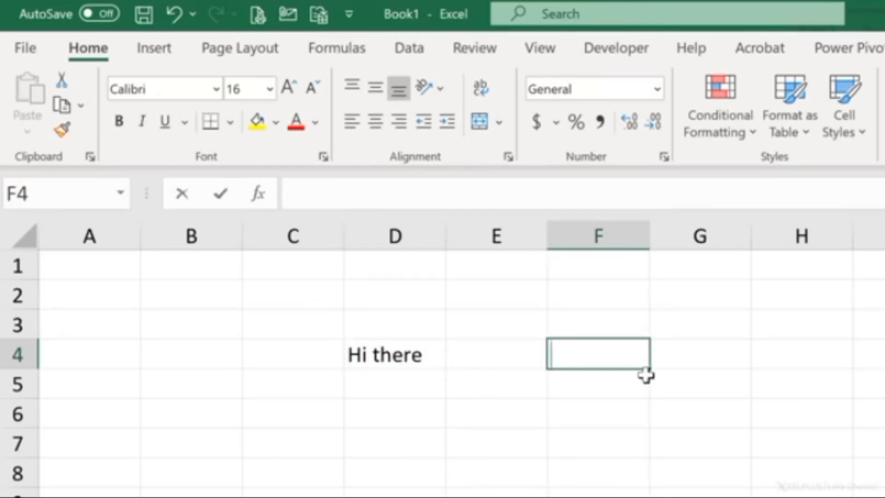
pyautogui.write('=')
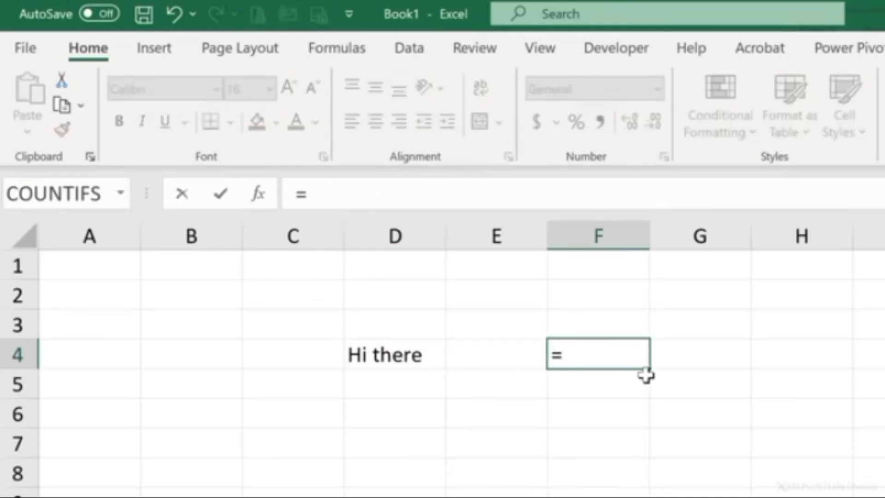
pyautogui.press('Left')
pyautogui.press('Left')
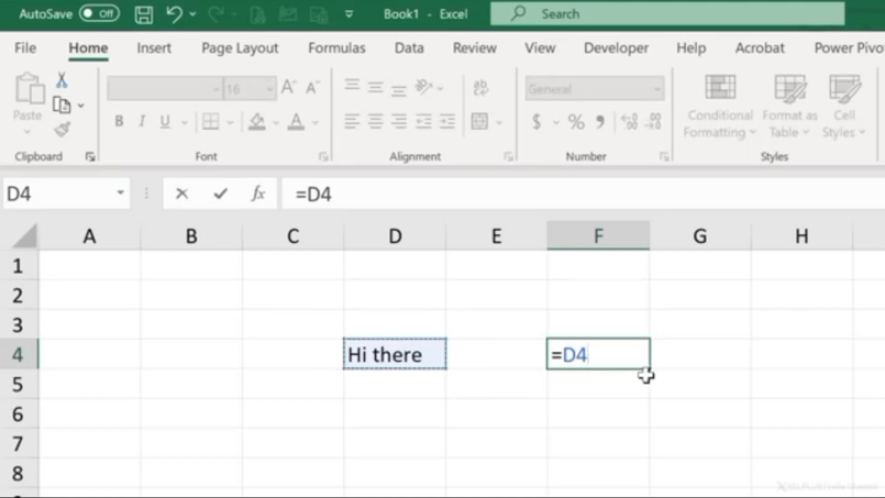
pyautogui.press('Return')
pyautogui.press('Up')
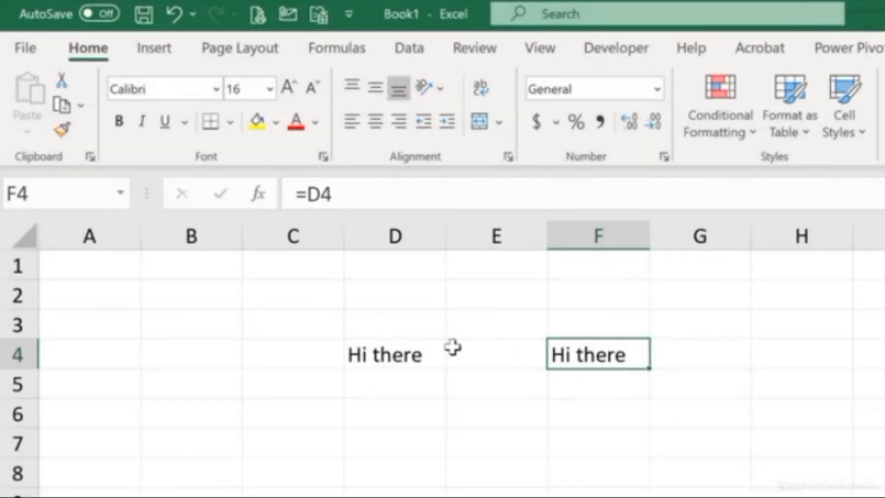
pyautogui.click(397, 360)
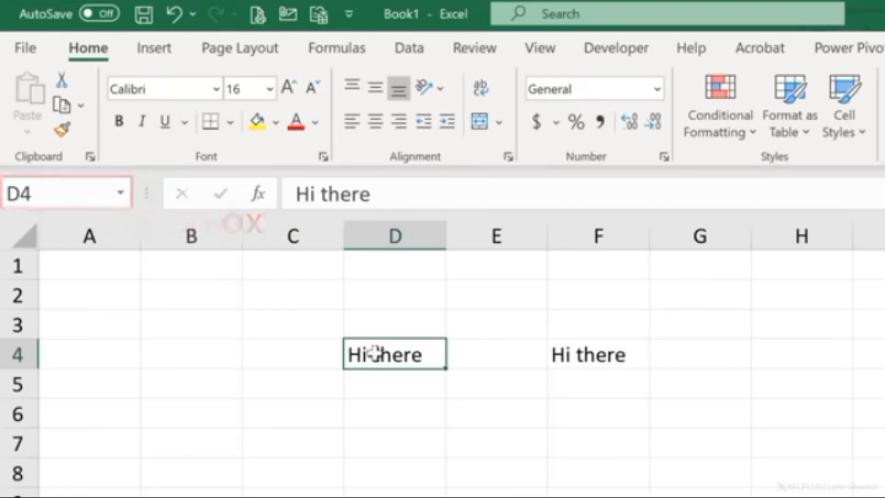
pyautogui.click(619, 355)
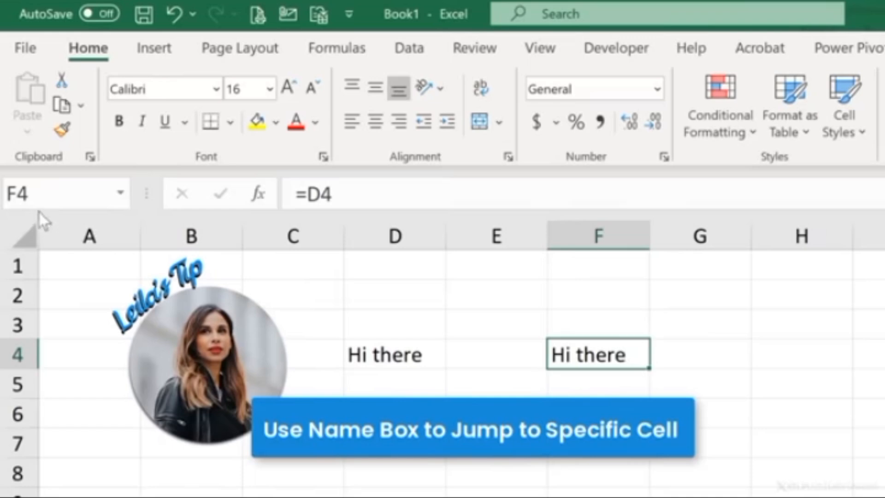
# Step: Jump directly to cell A100 by its address and return to cell A1
pyautogui.click(35, 194)
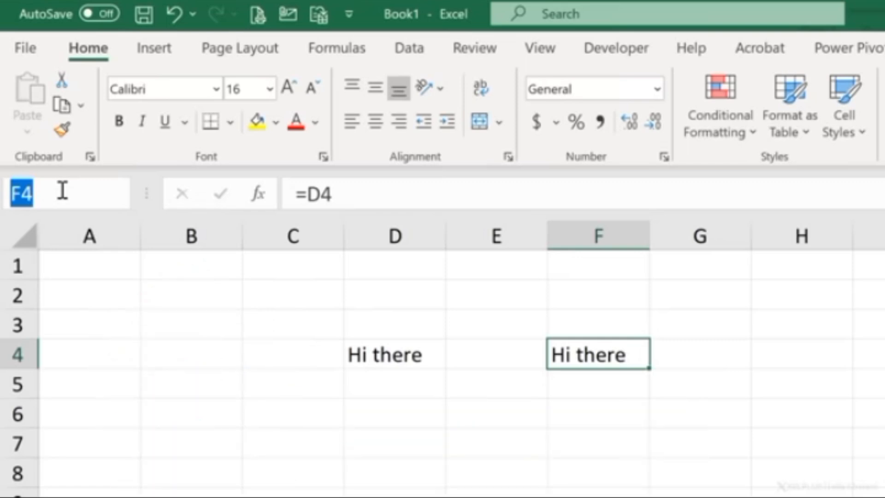
pyautogui.write('A100')
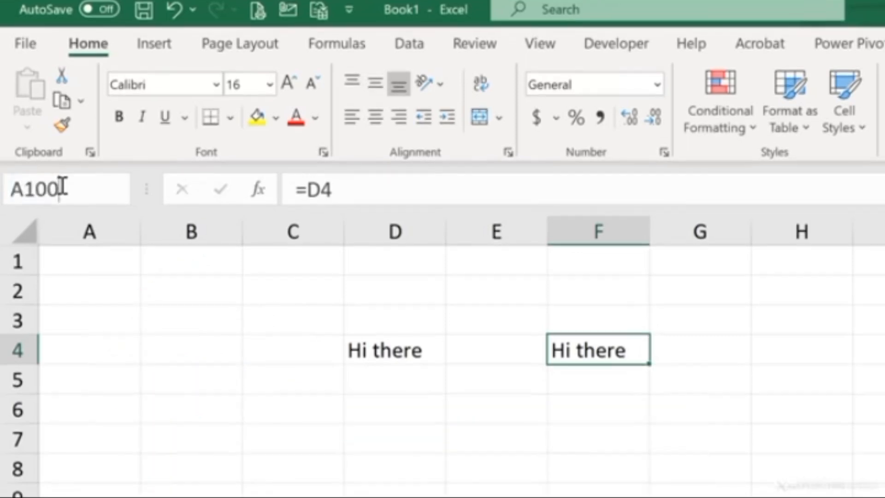
pyautogui.press('Return')
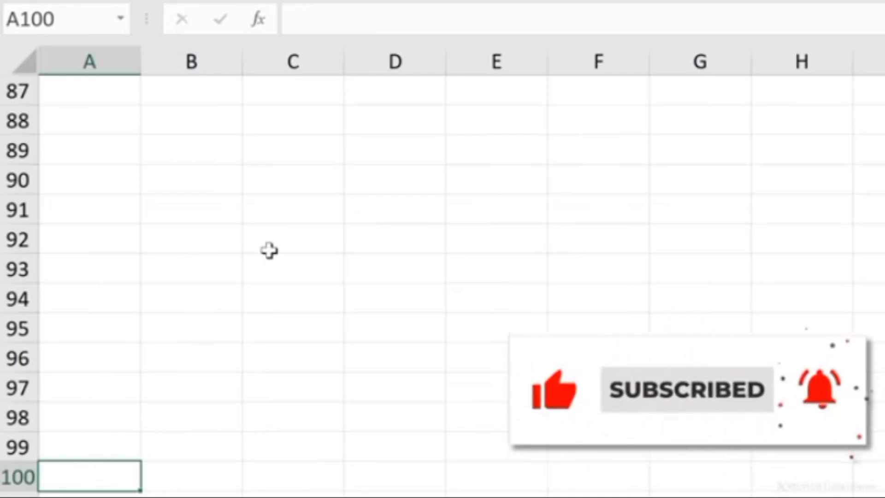
pyautogui.hotkey('ctrl', 'Home')
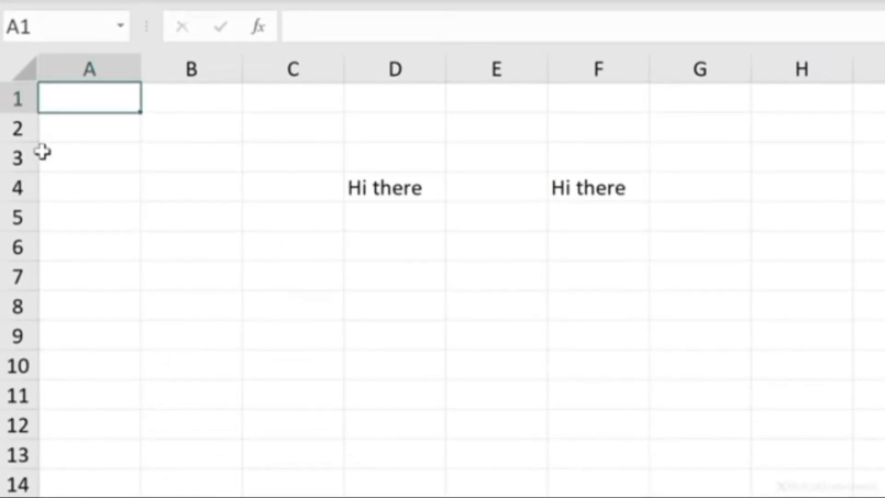
# Step: Try selecting whole rows 3 to 7 as well as the whole columns D and E
pyautogui.moveTo(21, 155); pyautogui.dragTo(16, 271)
pyautogui.moveTo(395, 67); pyautogui.dragTo(493, 68)
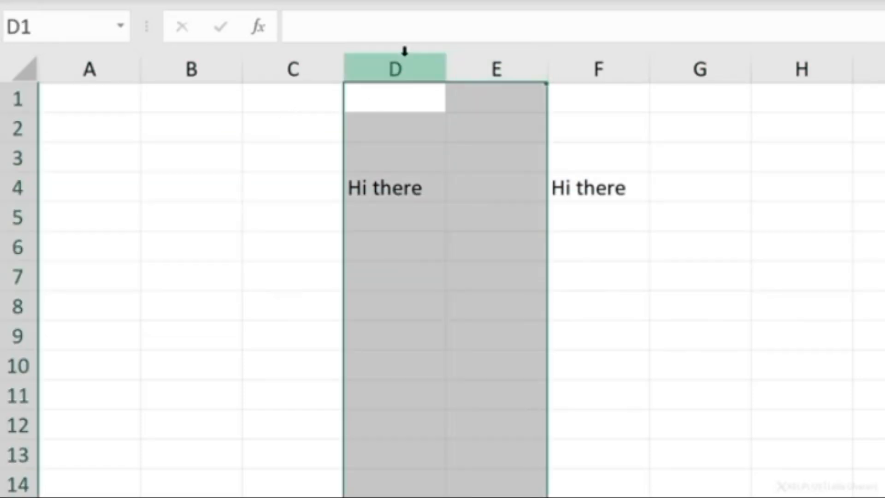
pyautogui.moveTo(404, 55); pyautogui.dragTo(494, 72)
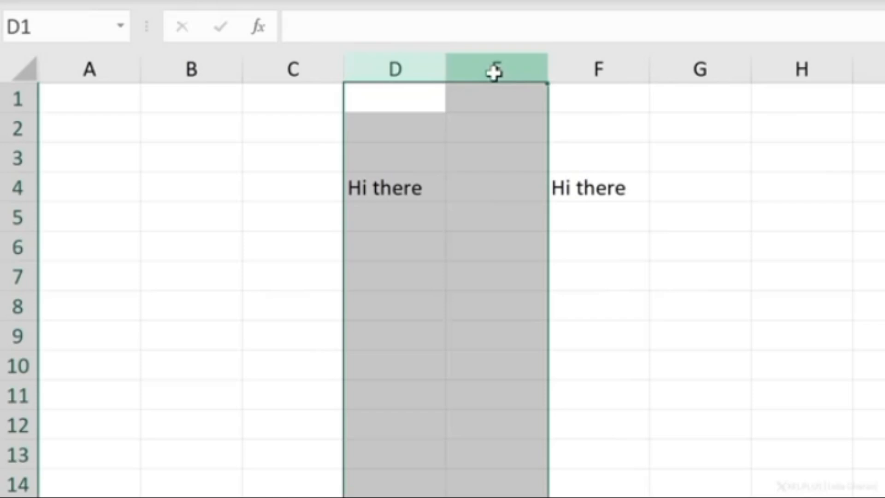
# Step: Starting from cell E3, select entire columns E through G and insert three new columns there
pyautogui.click(502, 165)
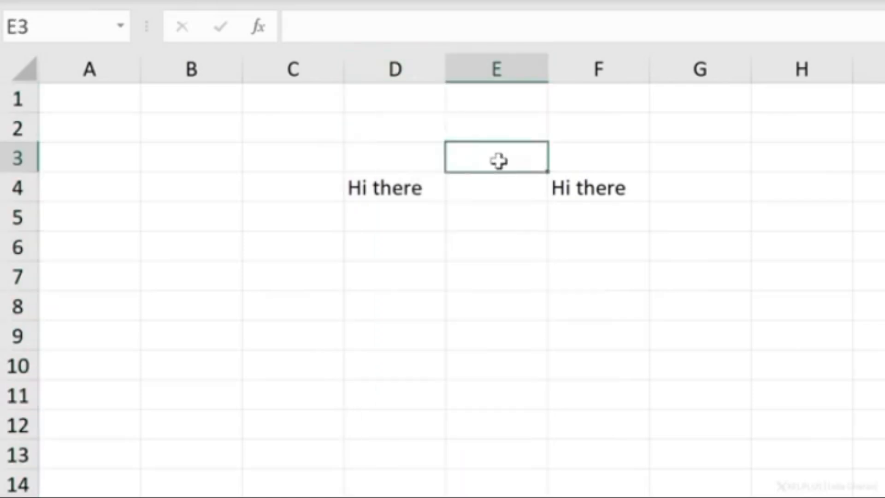
pyautogui.hotkey('ctrl', 'space')
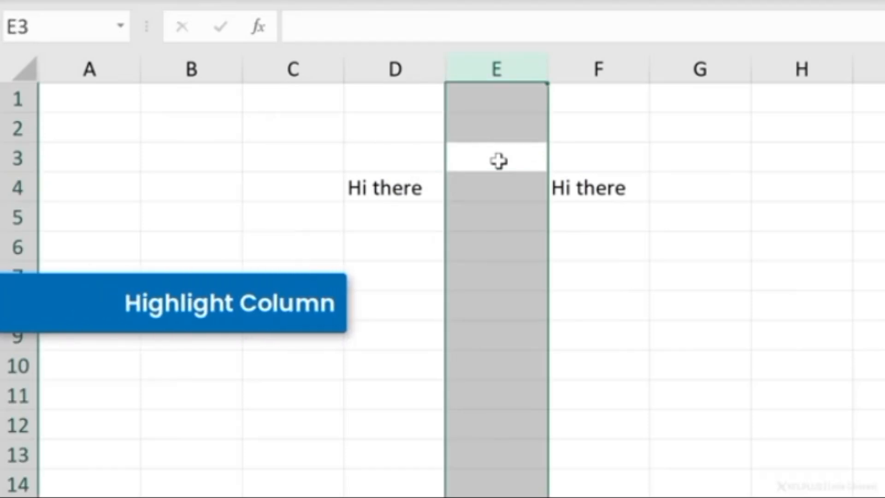
pyautogui.hotkey('shift', 'Right')
pyautogui.hotkey('shift', 'Right')
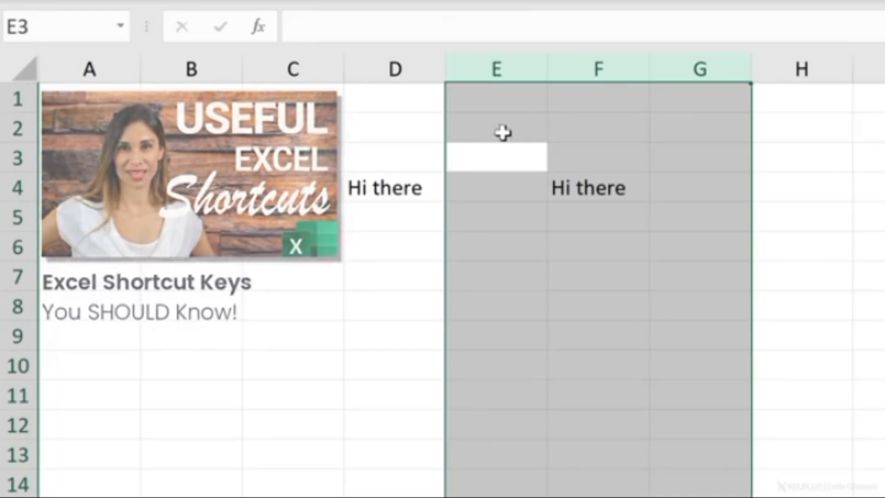
pyautogui.rightClick(495, 120)
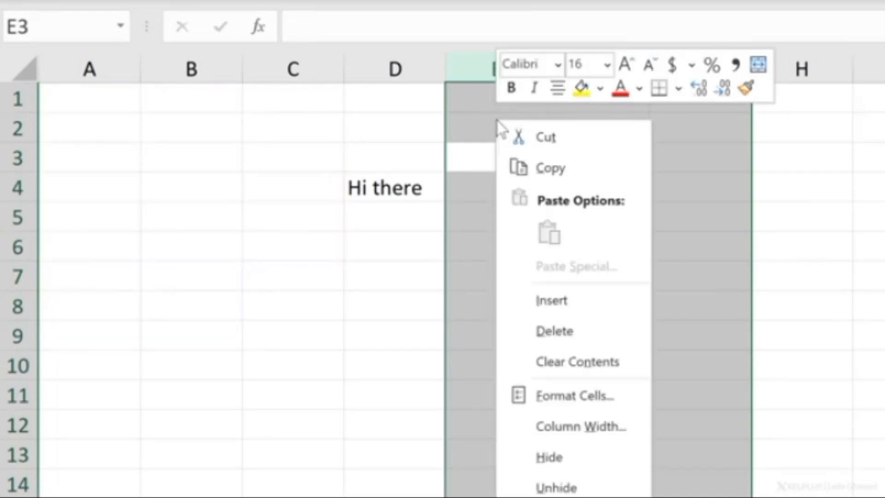
pyautogui.click(593, 304)
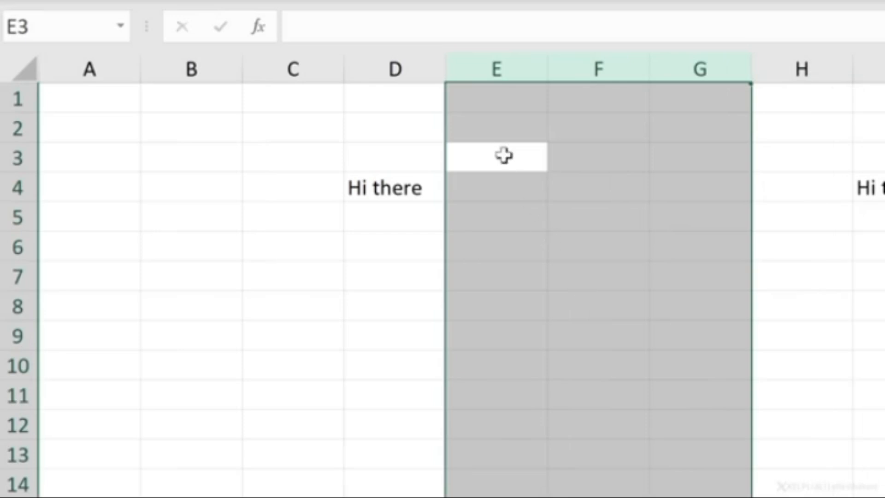
# Step: Delete the three inserted columns E through G, and repeat inserting and deleting three columns at the same place
pyautogui.rightClick(565, 180)
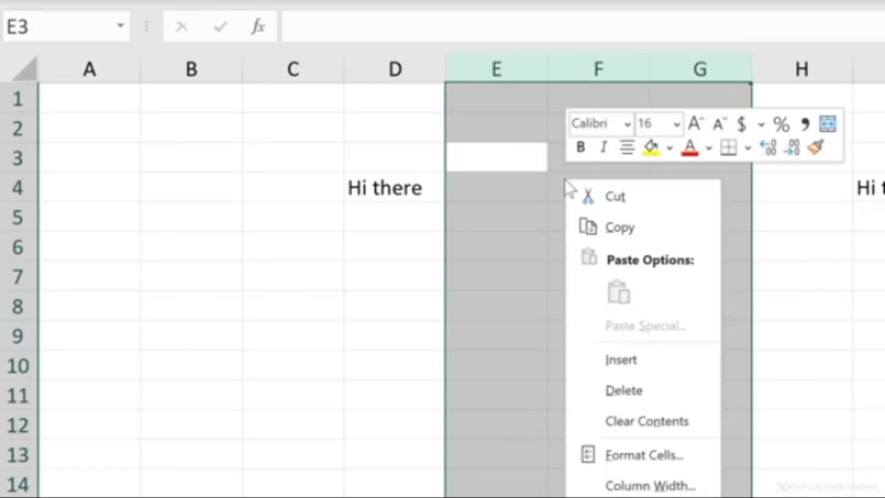
pyautogui.click(641, 389)
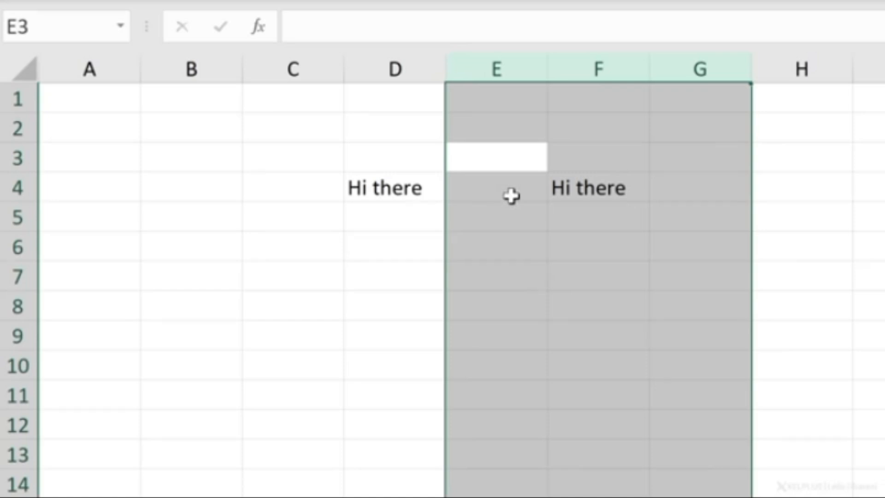
pyautogui.hotkey('ctrl', '+')
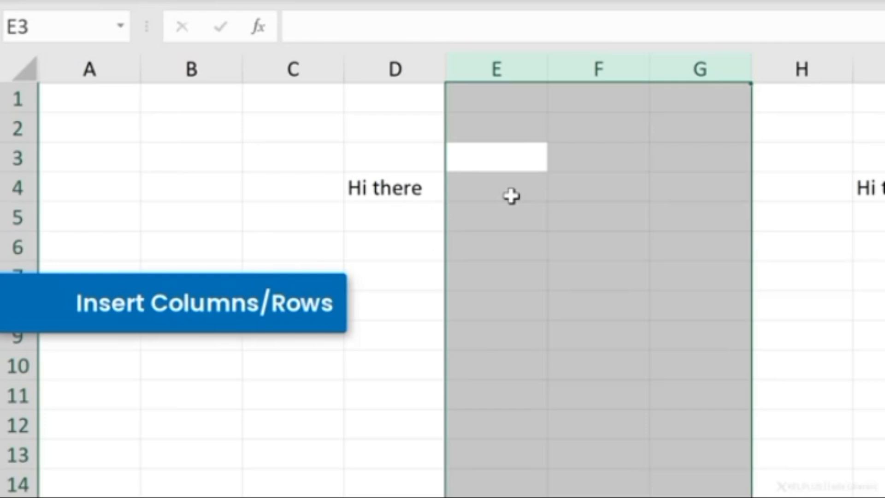
pyautogui.hotkey('ctrl', '-')
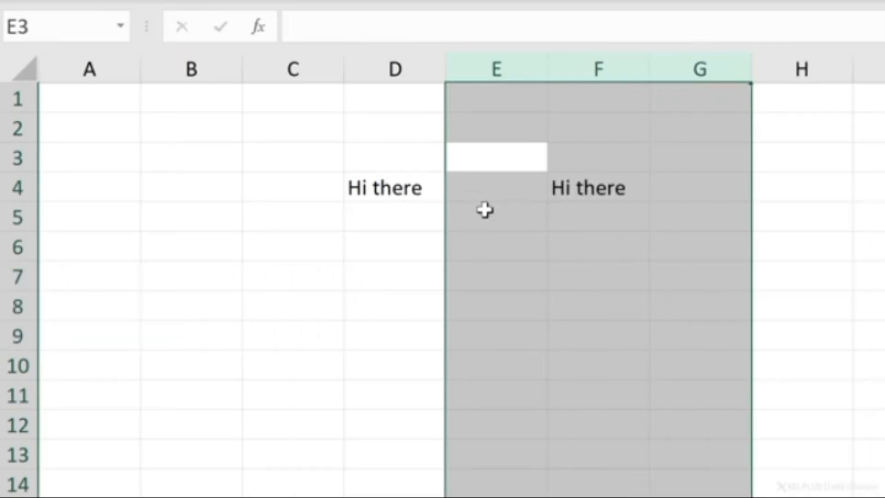
# Step: Select cell D2 and move the cell selection along row 2 to cell A2
pyautogui.click(388, 131)
pyautogui.press('Left')
pyautogui.press('Left')
pyautogui.press('Left')
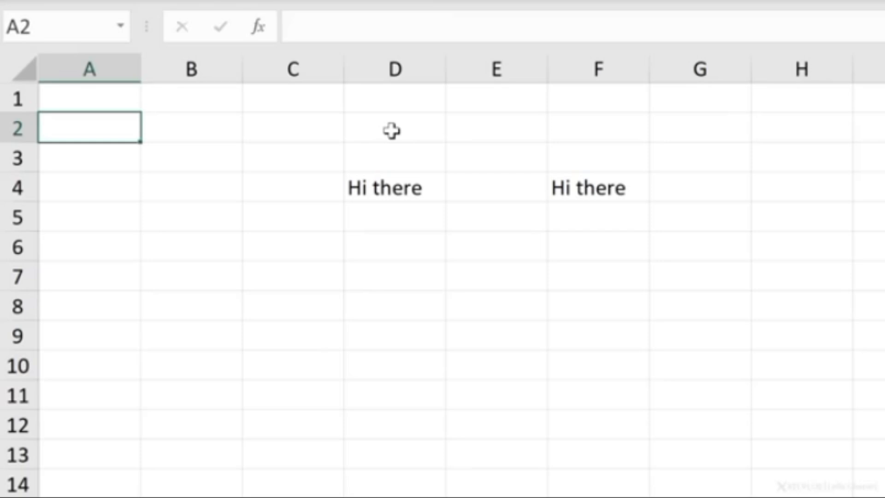
# Step: Jump from cell A2 to the sheet's last row, on to its last column, and return to cell A1
pyautogui.hotkey('ctrl', 'Down')
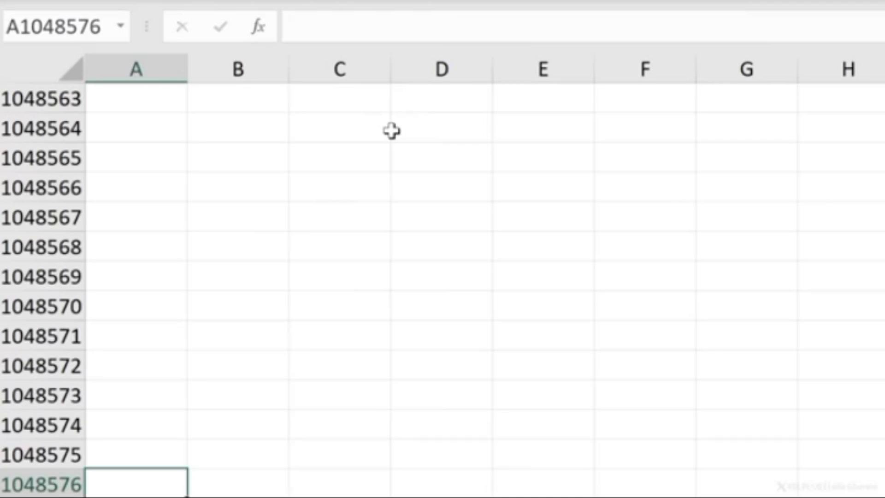
pyautogui.hotkey('ctrl', 'Right')
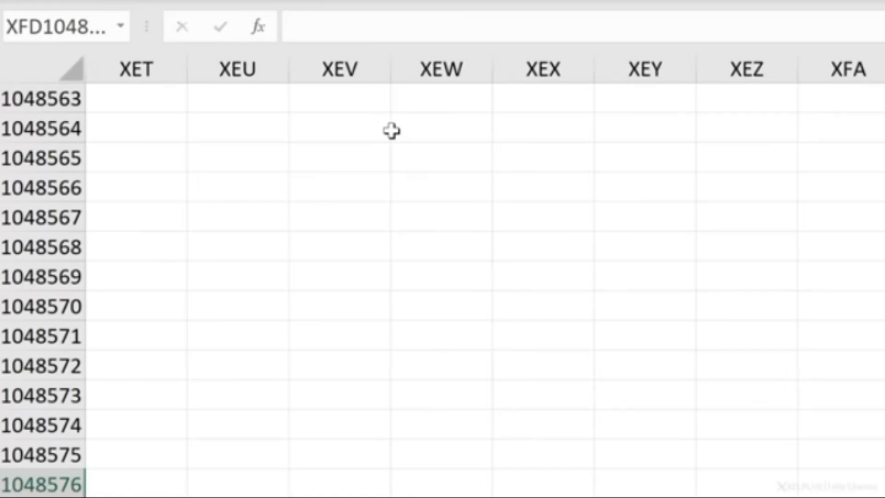
pyautogui.hotkey('ctrl', 'Home')
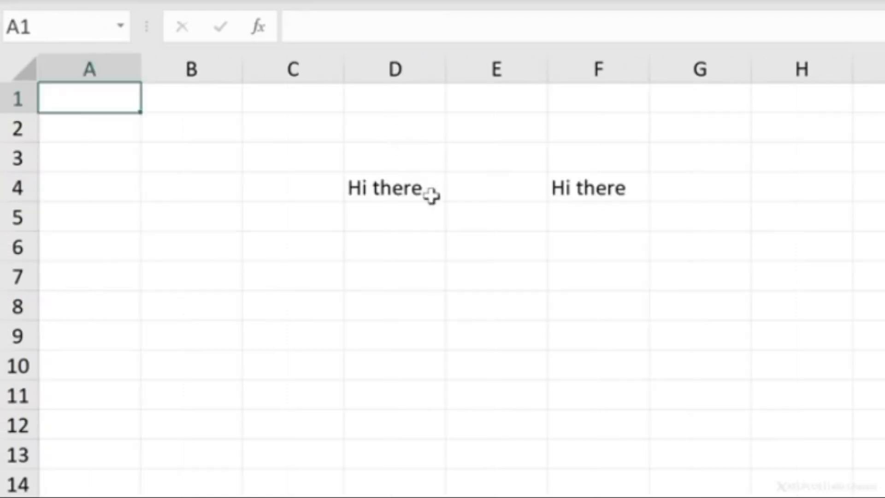
# Step: Select the range D4:F8, then reselect from D4 by extending the selection three rows down and two columns across to F7
pyautogui.moveTo(397, 188); pyautogui.dragTo(601, 319)
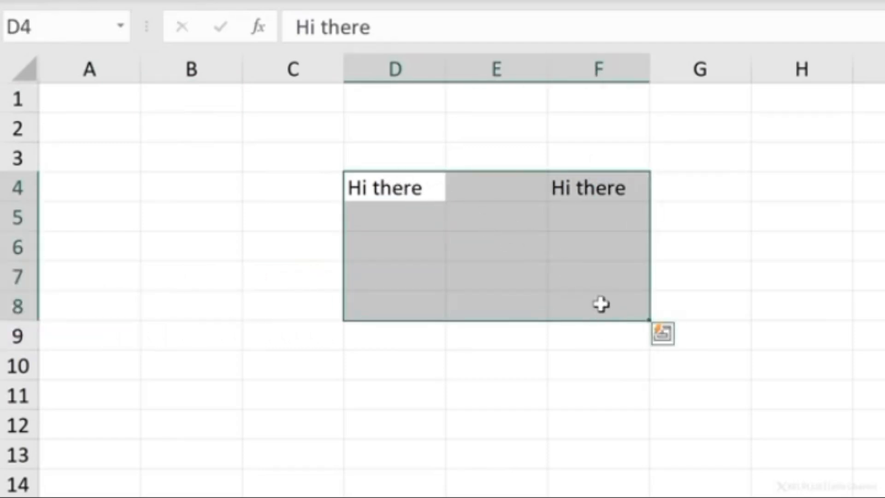
pyautogui.click(404, 185)
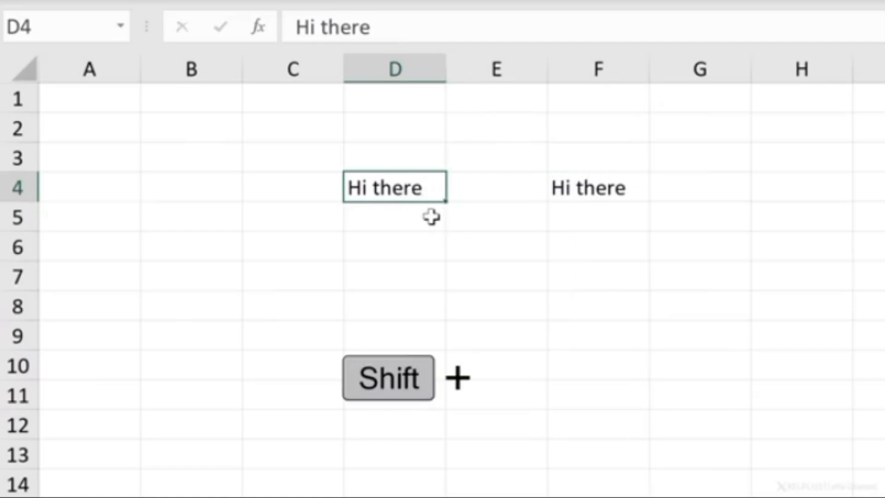
pyautogui.hotkey('shift', 'Down')
pyautogui.hotkey('shift', 'Down')
pyautogui.hotkey('shift', 'Down')
pyautogui.hotkey('shift', 'Right')
pyautogui.hotkey('shift', 'Right')
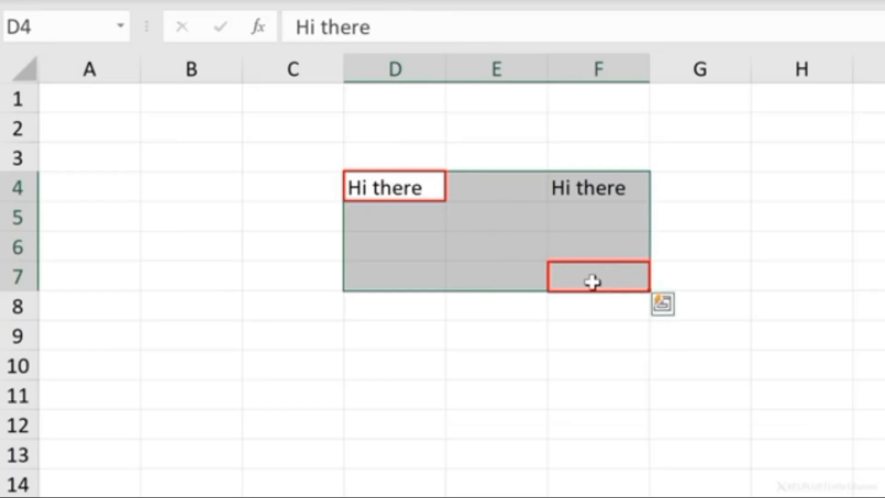
# Step: Enter the range reference D4:F7 as text in cell H6 and reselect that cell
pyautogui.click(784, 256)
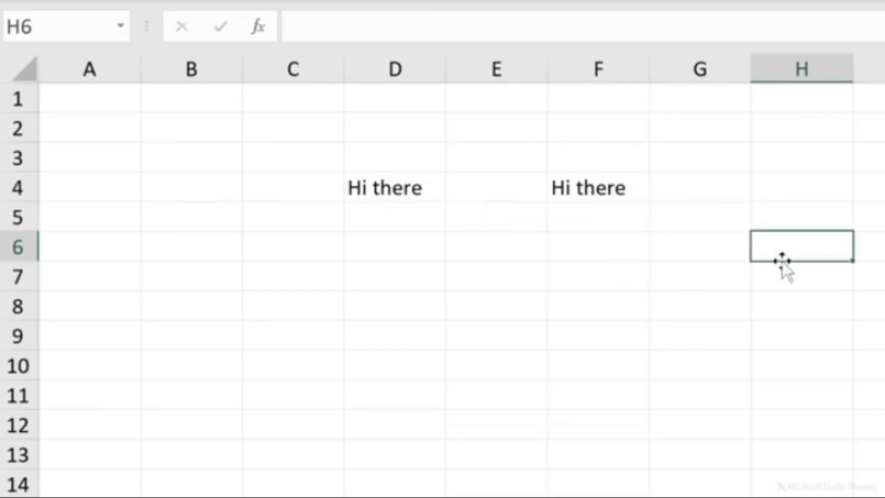
pyautogui.write('D')
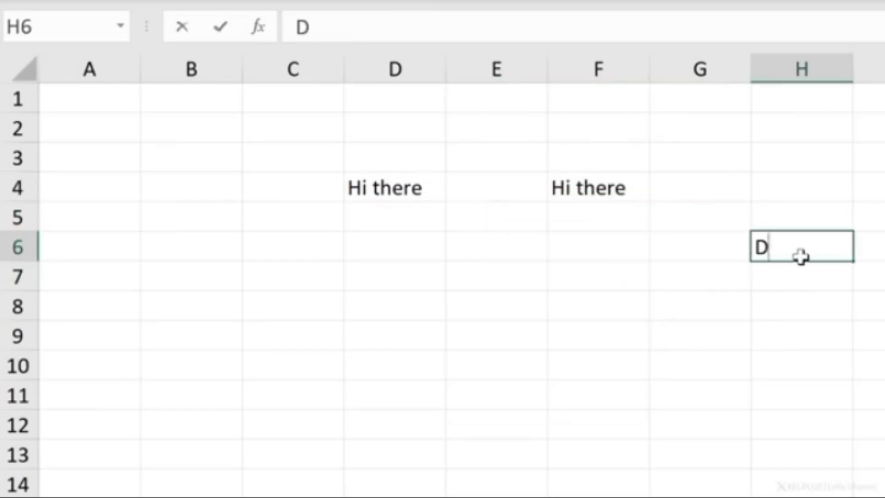
pyautogui.write('4:')
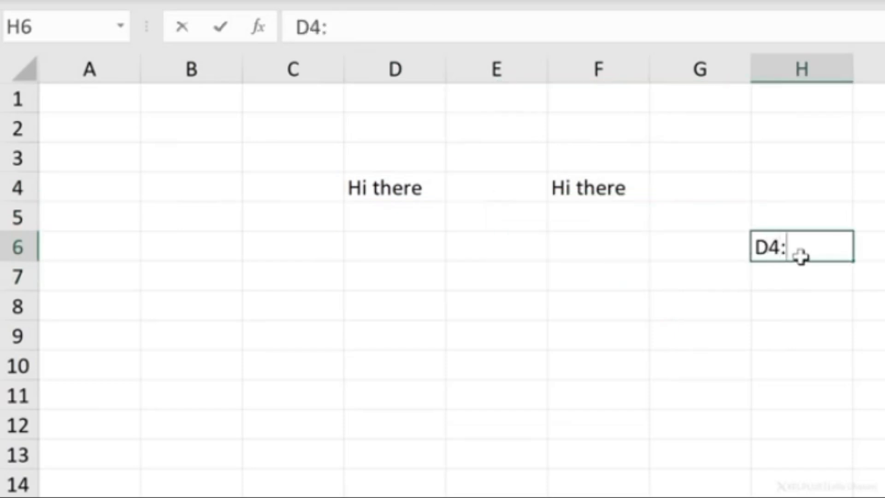
pyautogui.write('F7')
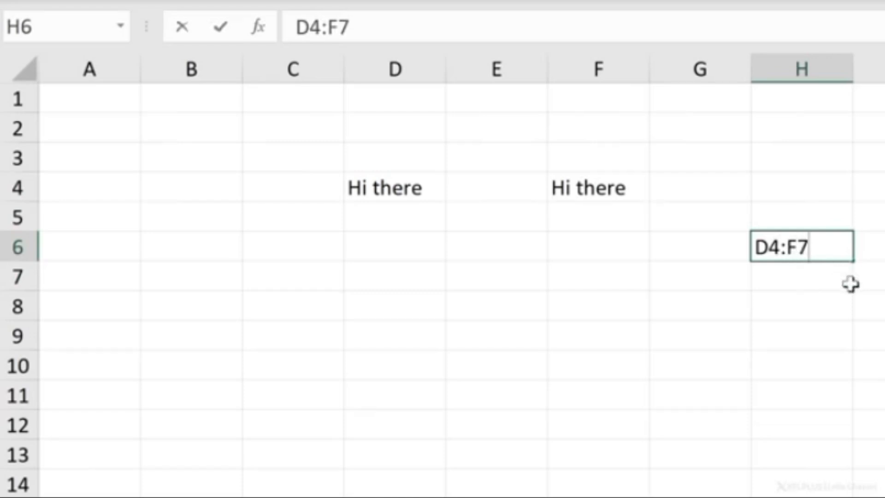
pyautogui.press('Return')
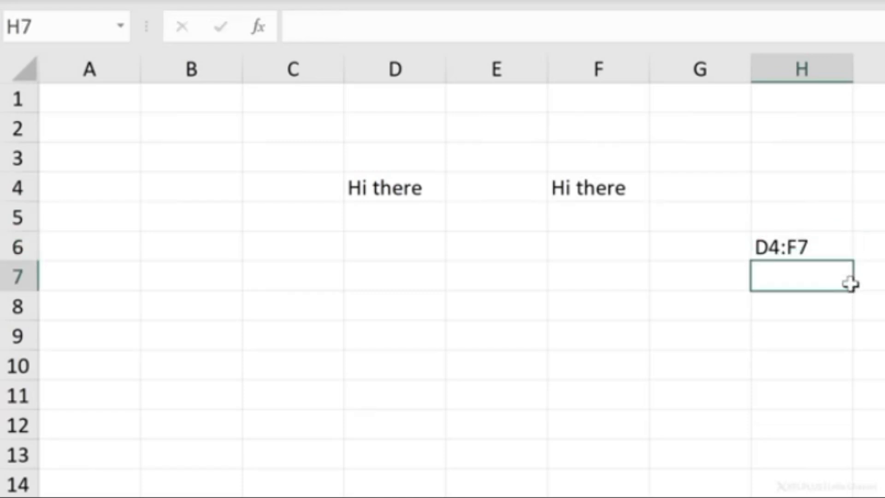
pyautogui.press('Up')
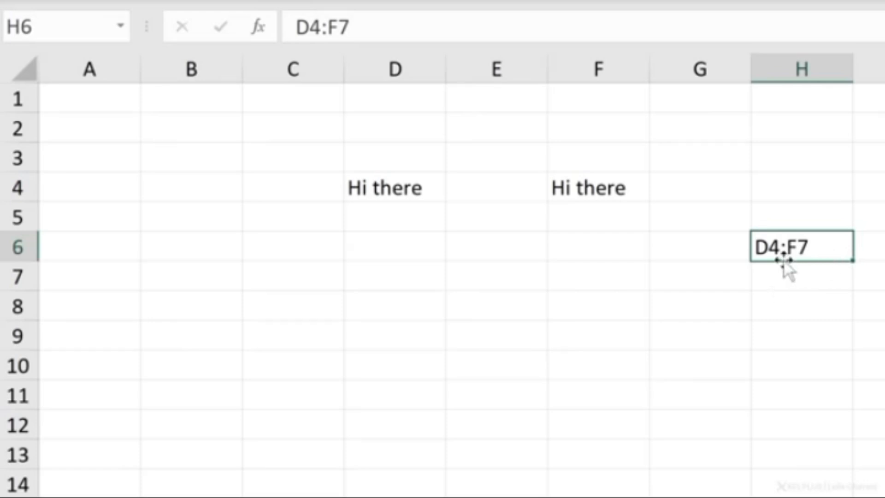
# Step: Try the general selection pointer on cells D4, F4, D3 and C3, and on the block C4:E8
pyautogui.click(411, 187)
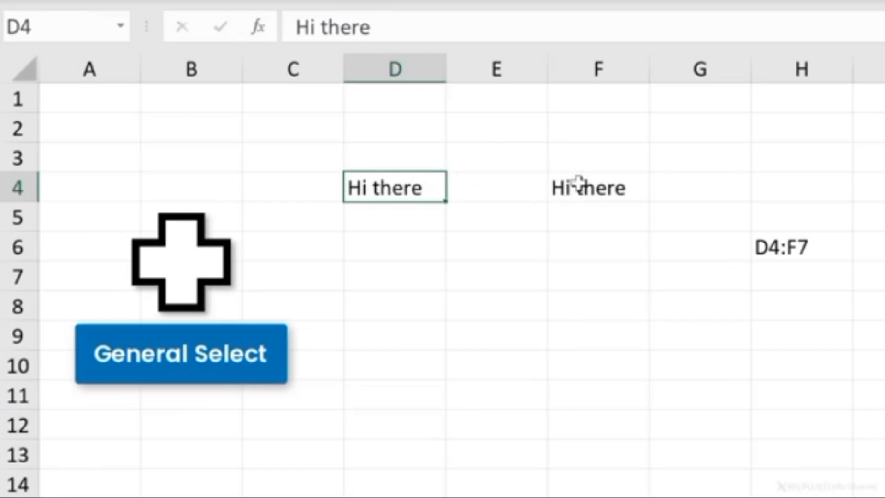
pyautogui.click(557, 184)
pyautogui.click(363, 150)
pyautogui.click(302, 165)
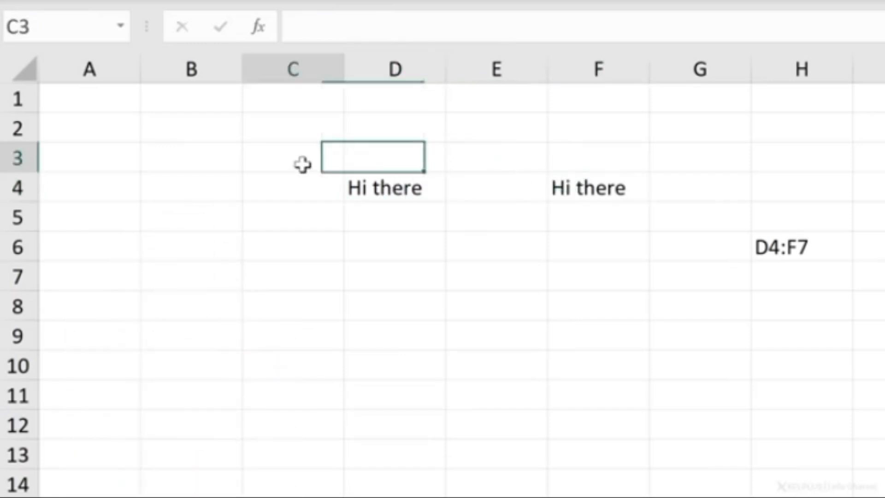
pyautogui.moveTo(282, 183); pyautogui.dragTo(490, 316)
# Step: Move the "Hi there" text from cell D4 down to D7 and back to D4
pyautogui.click(381, 187)
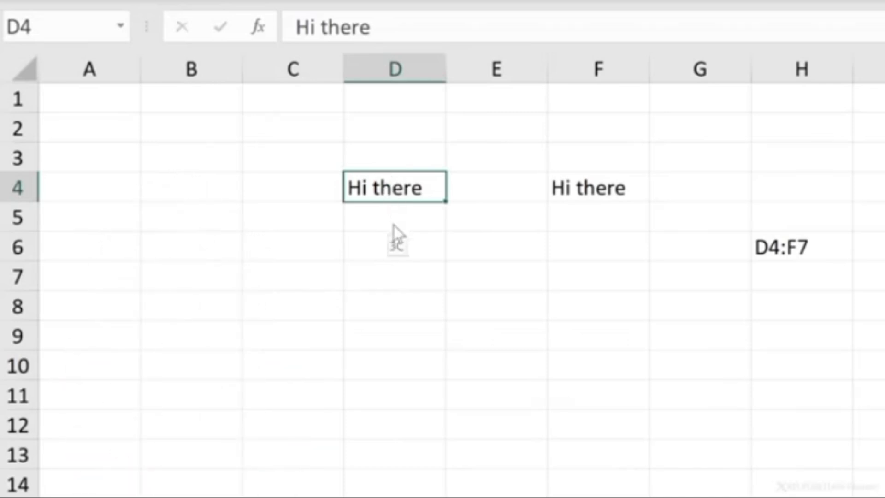
pyautogui.moveTo(394, 225); pyautogui.dragTo(392, 288)
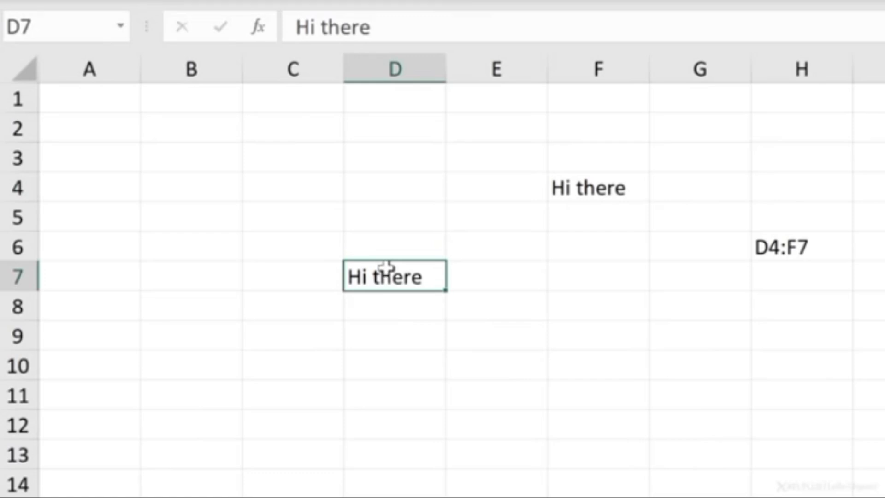
pyautogui.moveTo(386, 262); pyautogui.dragTo(386, 188)
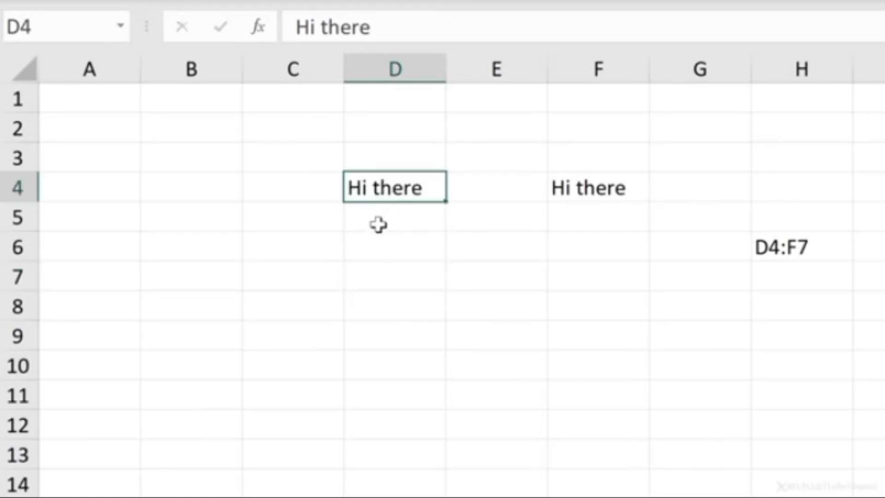
# Step: Cut the "Hi there" text from D4, paste it into C4, and move it back to D4
pyautogui.hotkey('ctrl', 'x')
pyautogui.click(307, 194)
pyautogui.hotkey('ctrl', 'v')
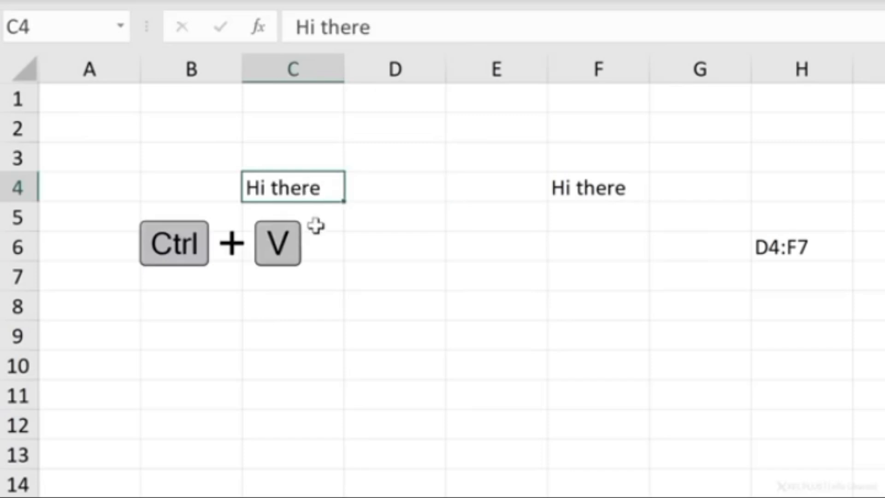
pyautogui.moveTo(318, 211); pyautogui.dragTo(398, 192)
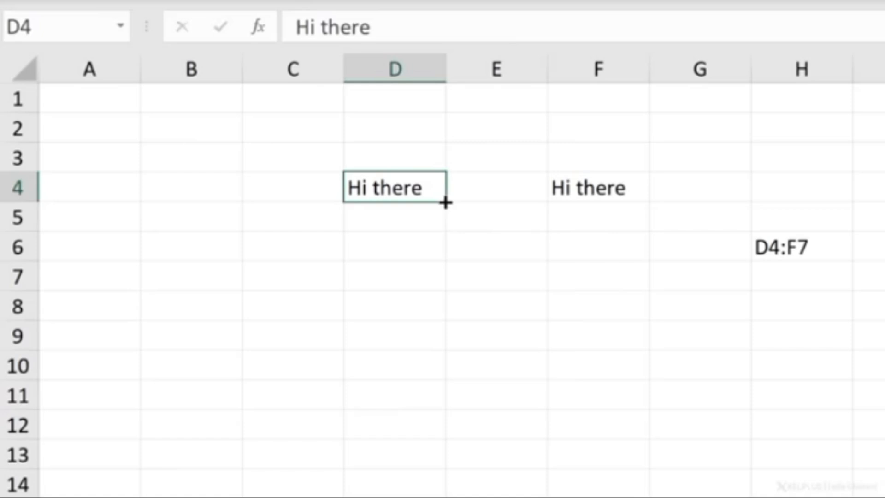
# Step: Fill the text of cell D4 down to D6 and check the content of each filled cell
pyautogui.moveTo(445, 202); pyautogui.dragTo(446, 261)
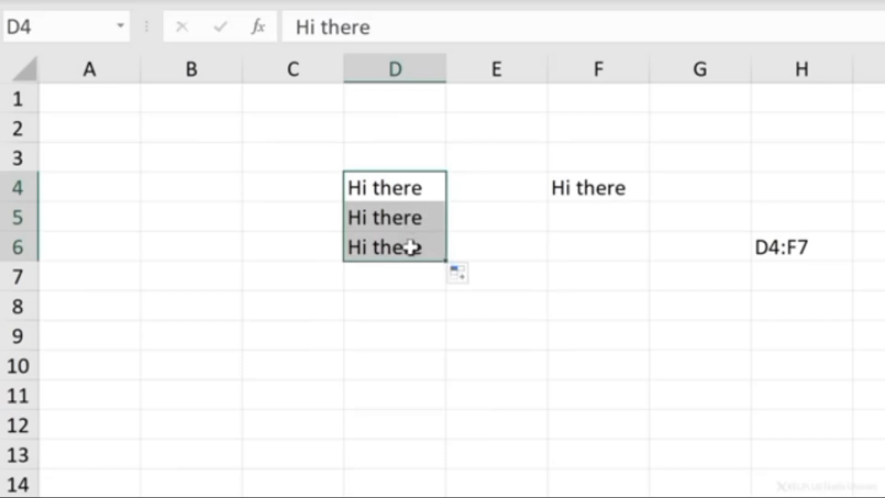
pyautogui.click(403, 196)
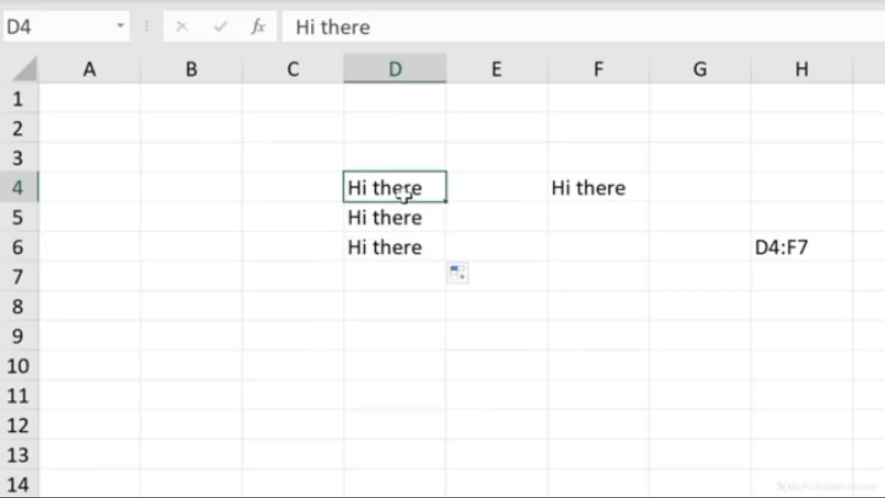
pyautogui.click(397, 218)
pyautogui.click(396, 247)
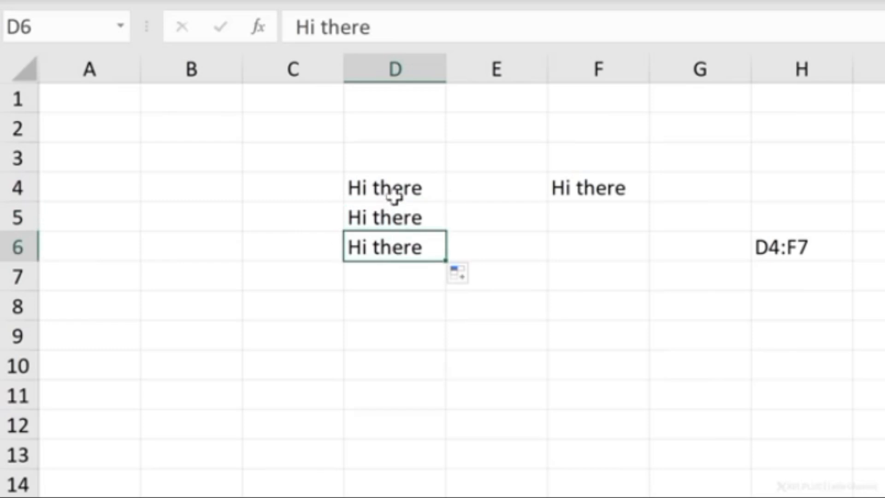
pyautogui.click(394, 196)
# Step: Fill the formula =D4 from cell F4 down to F6 and check the copied formulas against column D
pyautogui.click(575, 193)
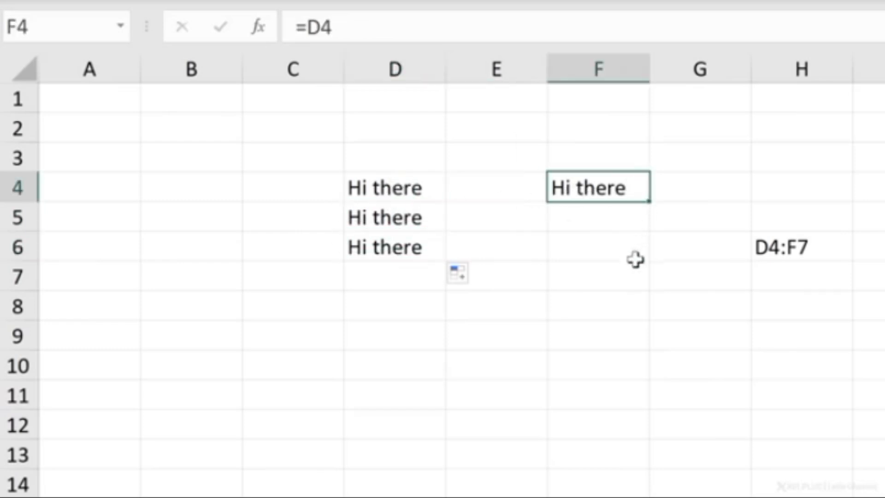
pyautogui.moveTo(646, 201); pyautogui.dragTo(637, 252)
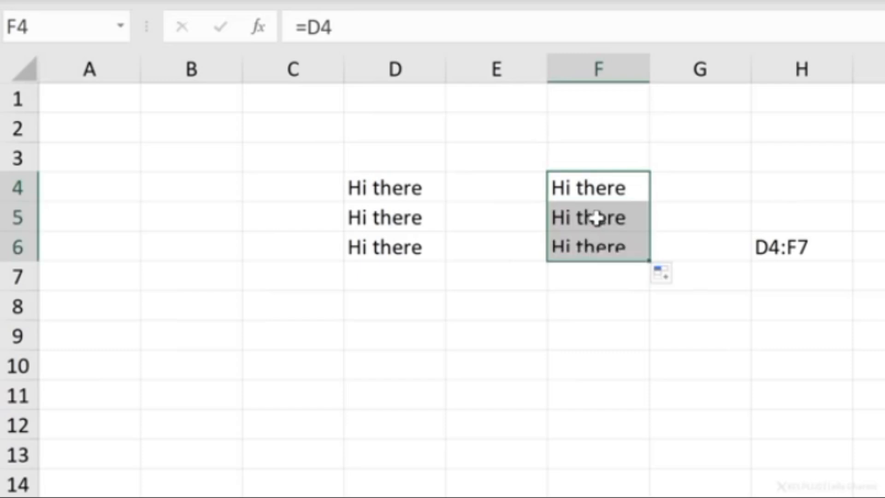
pyautogui.click(581, 211)
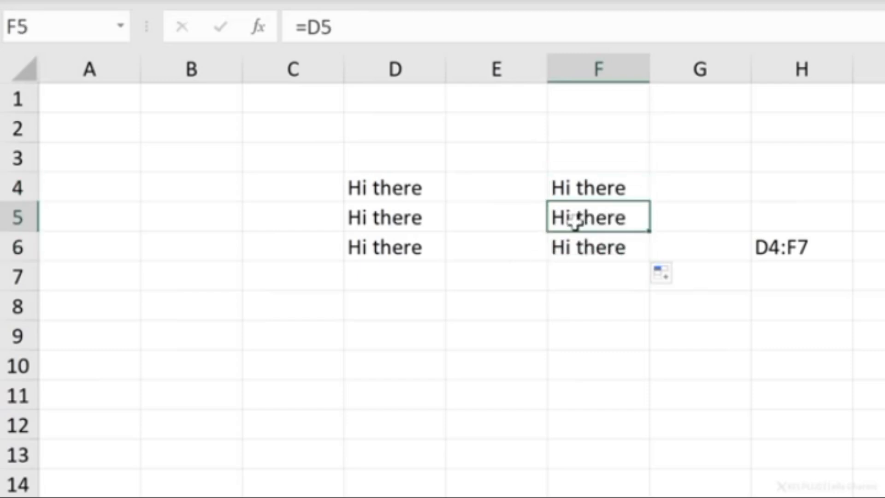
pyautogui.click(575, 250)
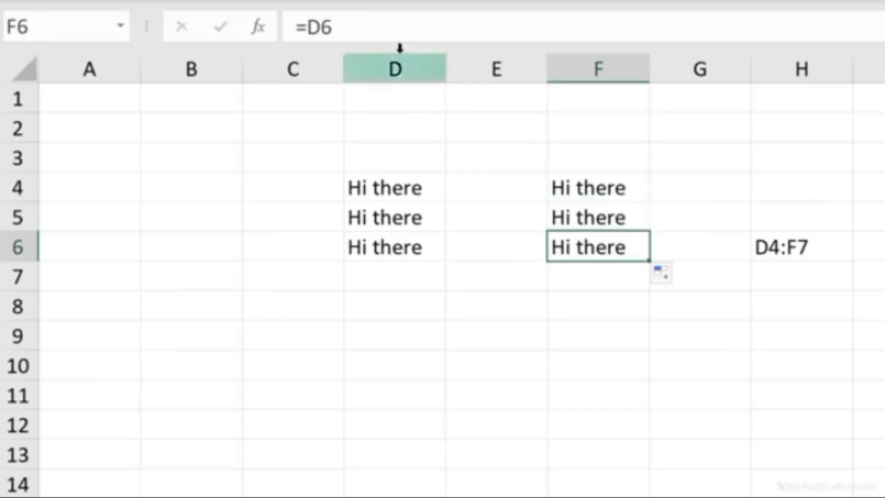
pyautogui.click(394, 249)
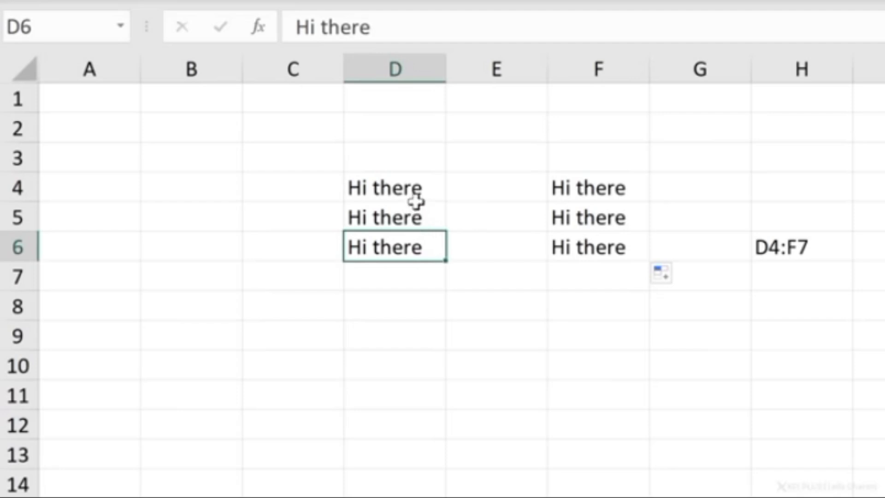
# Step: Enter "Subscribe if you're learning something new" in cell D2 and reselect that cell
pyautogui.click(400, 138)
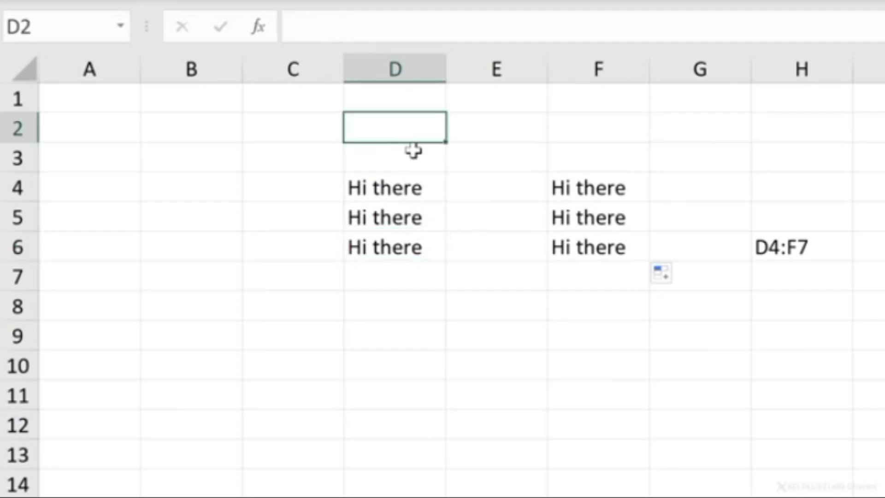
pyautogui.write("Subscribe if you're learning something new")
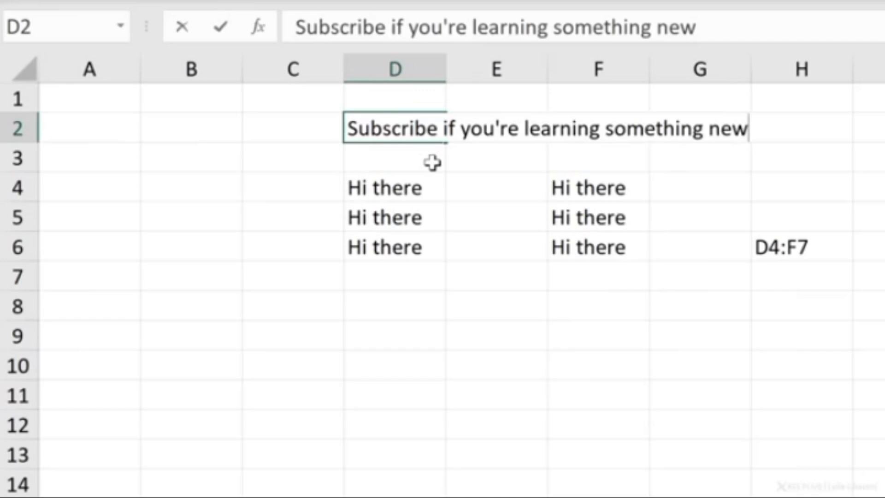
pyautogui.press('Return')
pyautogui.press('Up')
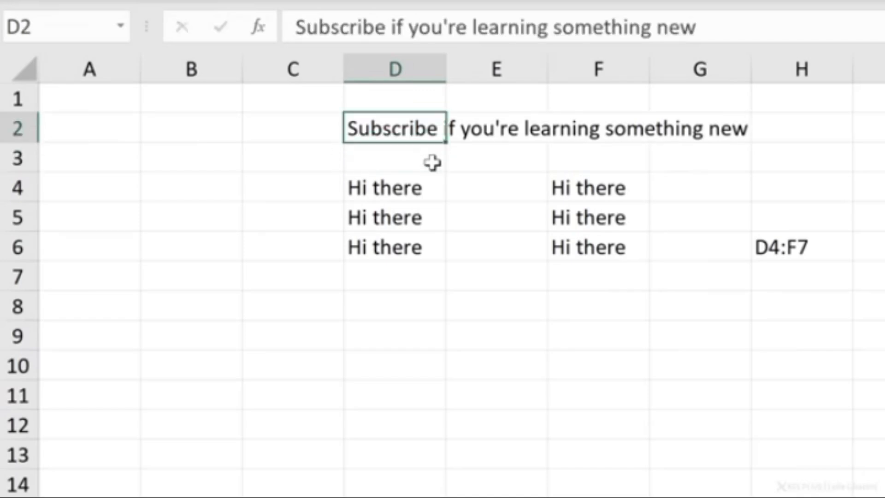
# Step: Check the formula bar for cells C2 to G2 to examine which cell holds the overflowing text
pyautogui.press('Right')
pyautogui.press('Left')
pyautogui.press('Left')
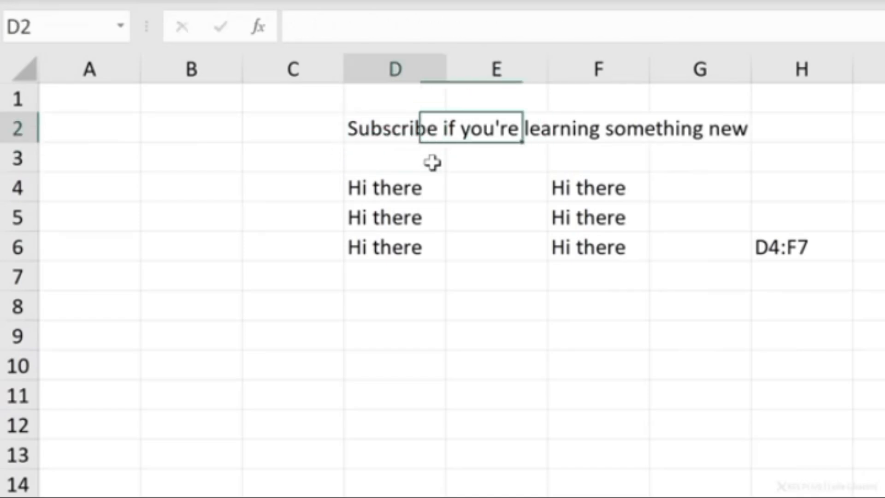
pyautogui.press('Right')
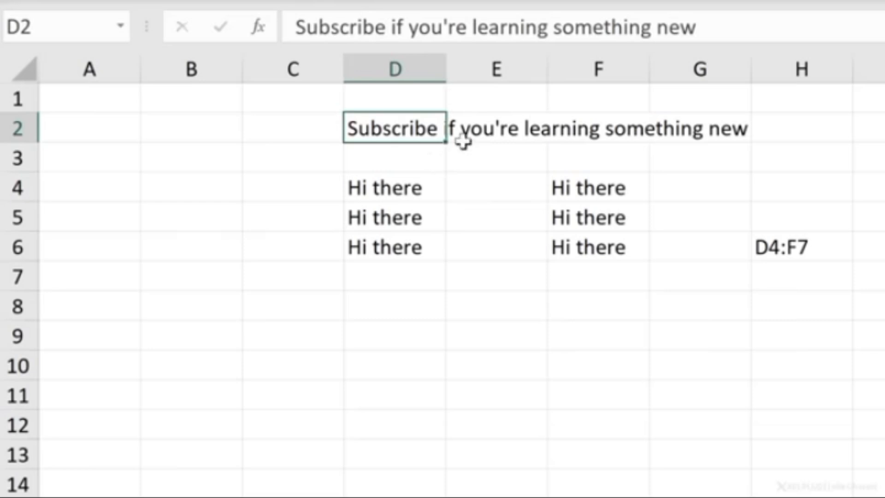
pyautogui.click(493, 134)
pyautogui.click(581, 136)
pyautogui.click(687, 129)
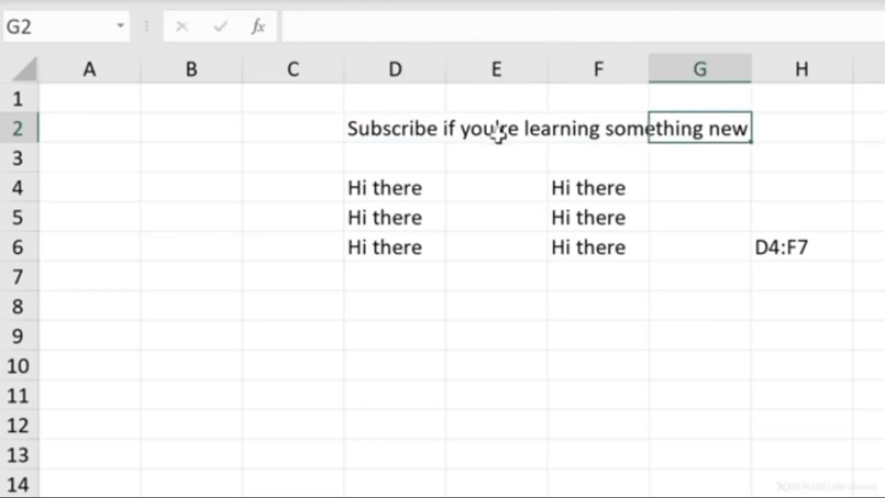
pyautogui.click(396, 128)
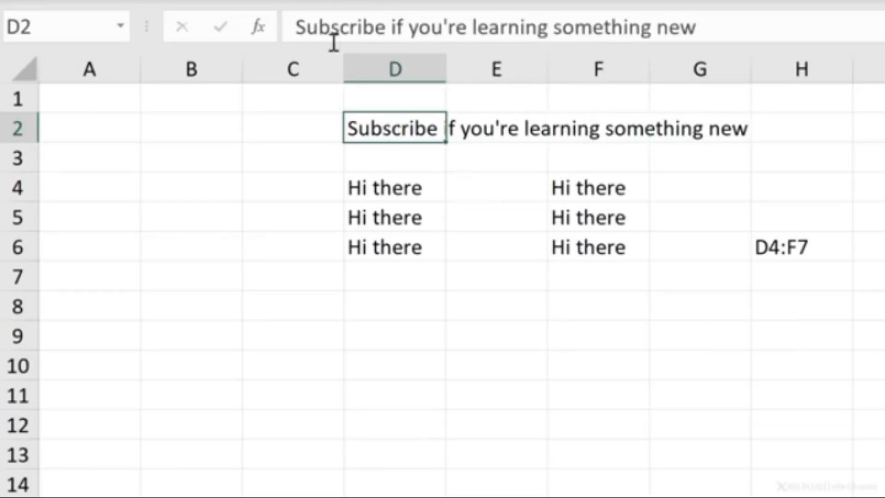
pyautogui.click(491, 125)
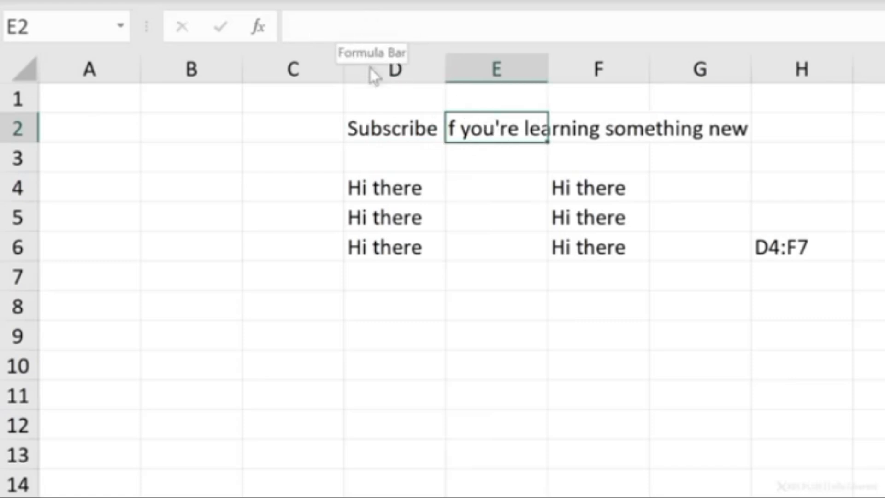
# Step: Resize column D manually and with AutoFit, leaving it about half as wide as the text in D2
pyautogui.click(400, 124)
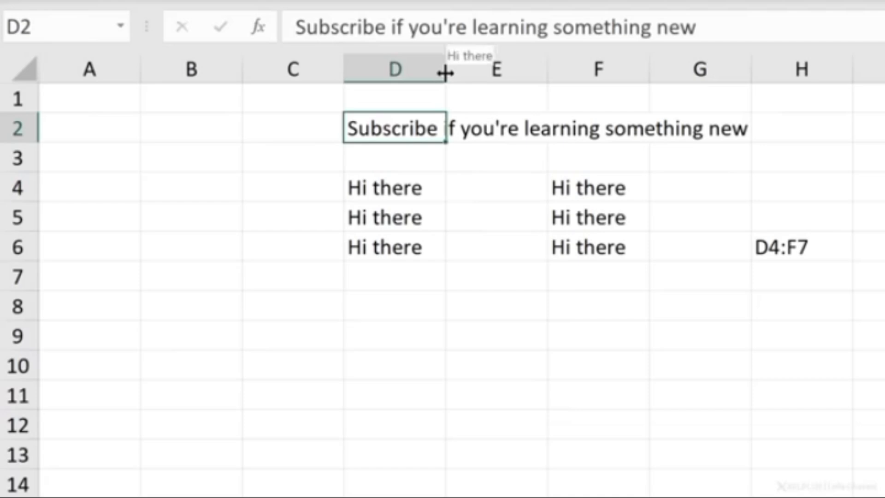
pyautogui.moveTo(446, 73); pyautogui.dragTo(543, 75)
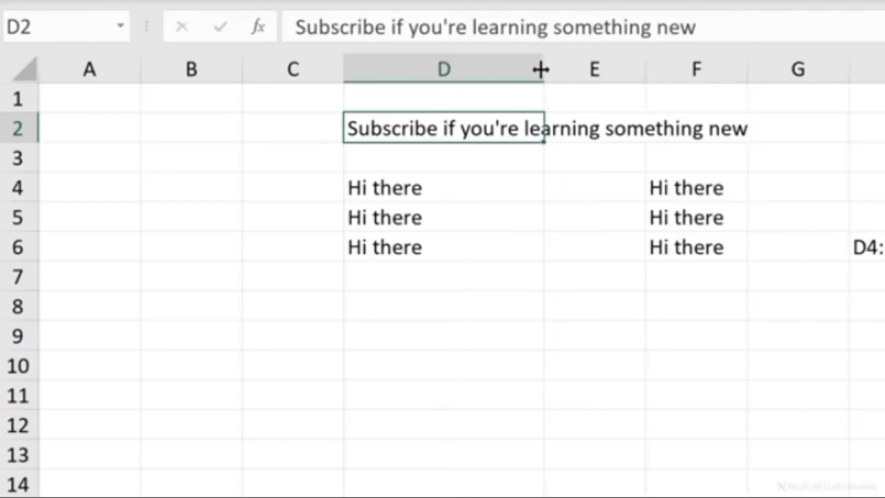
pyautogui.doubleClick(541, 69)
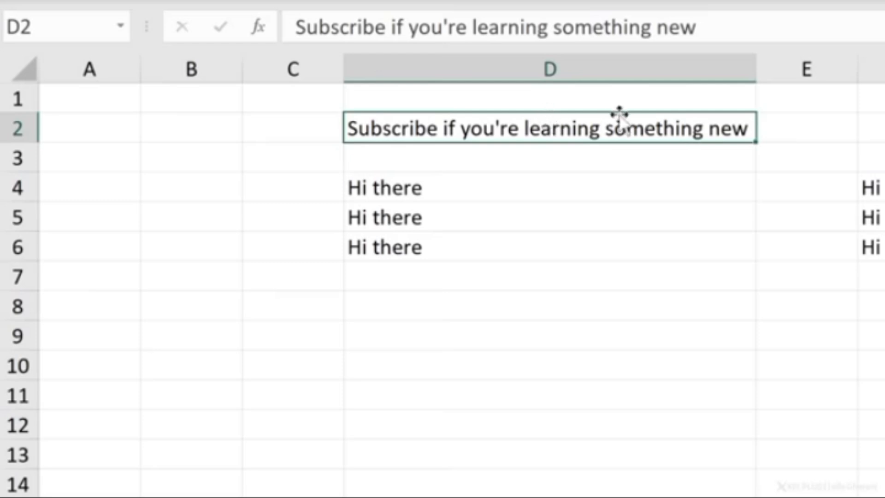
pyautogui.moveTo(759, 69); pyautogui.dragTo(534, 88)
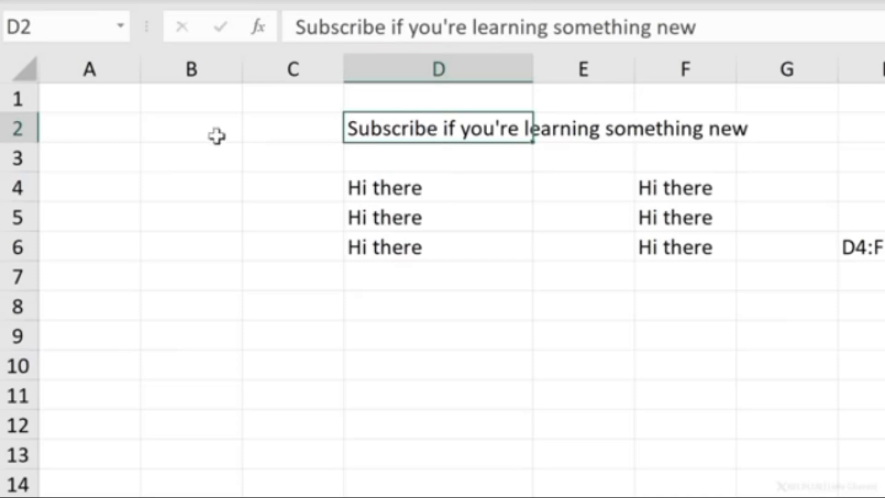
# Step: Wrap the text in cell D2 with row 2 enlarged and auto-fitted to it, and remove the wrapping again
pyautogui.moveTo(24, 144); pyautogui.dragTo(19, 172)
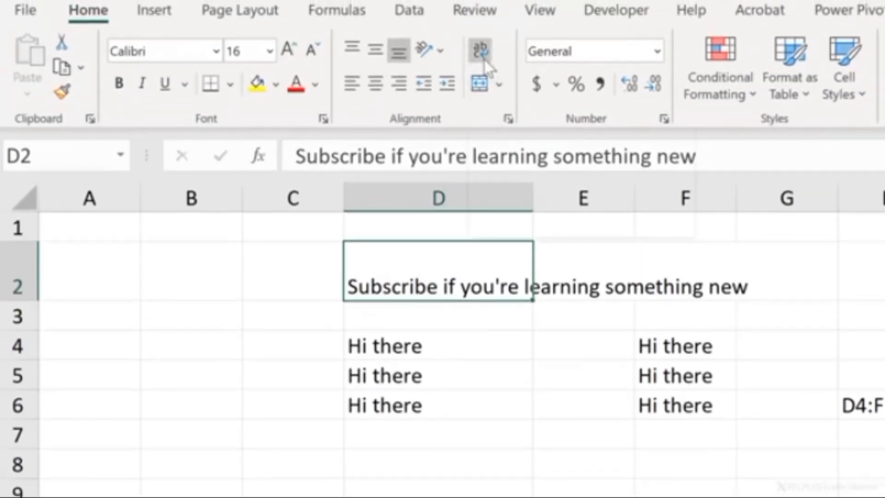
pyautogui.click(485, 60)
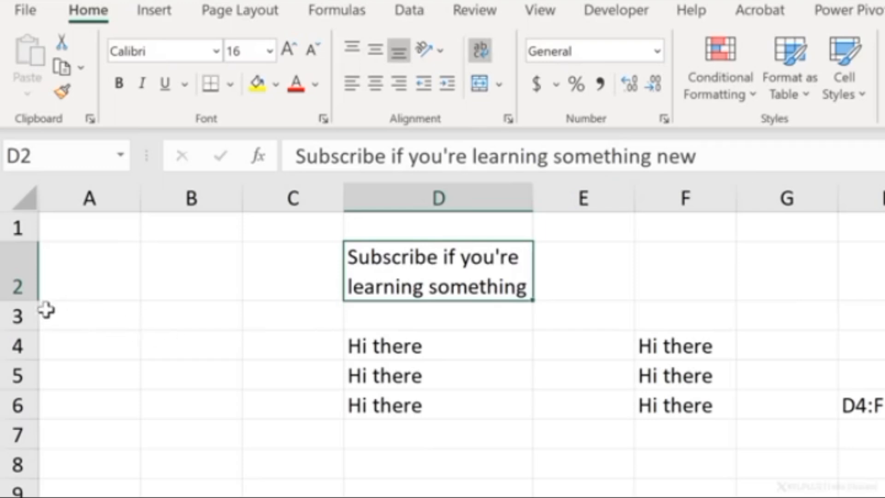
pyautogui.doubleClick(25, 301)
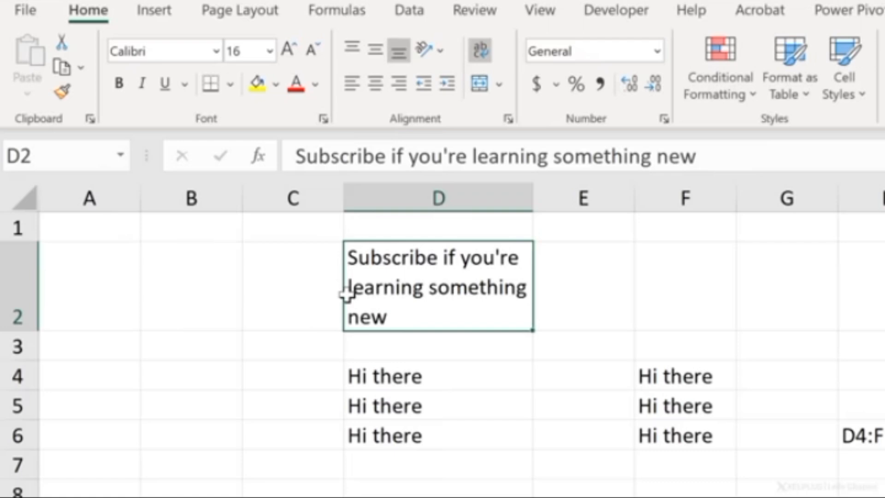
pyautogui.click(480, 56)
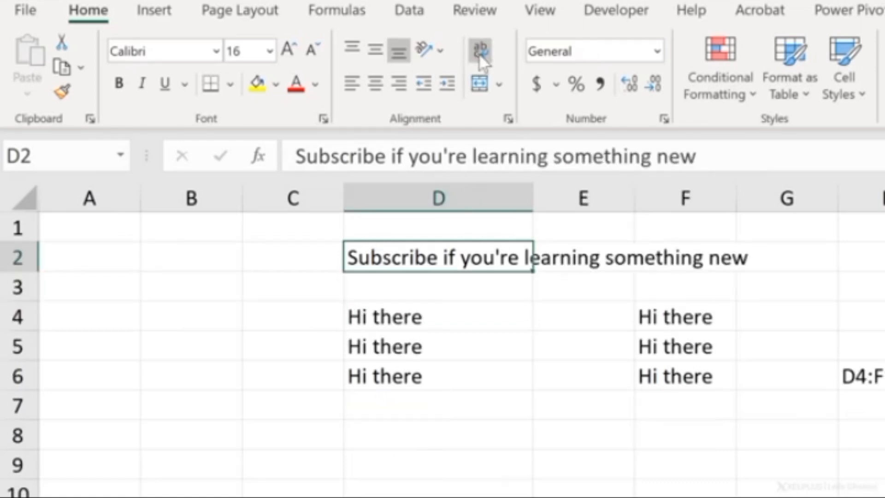
# Step: Compare the context commands available for cell D2 with those for column D, and select cell D7
pyautogui.rightClick(463, 257)
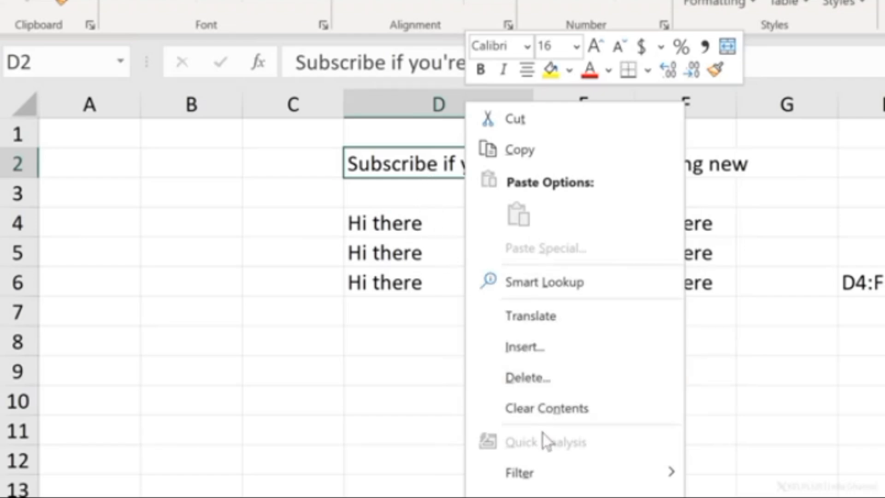
pyautogui.click(402, 211)
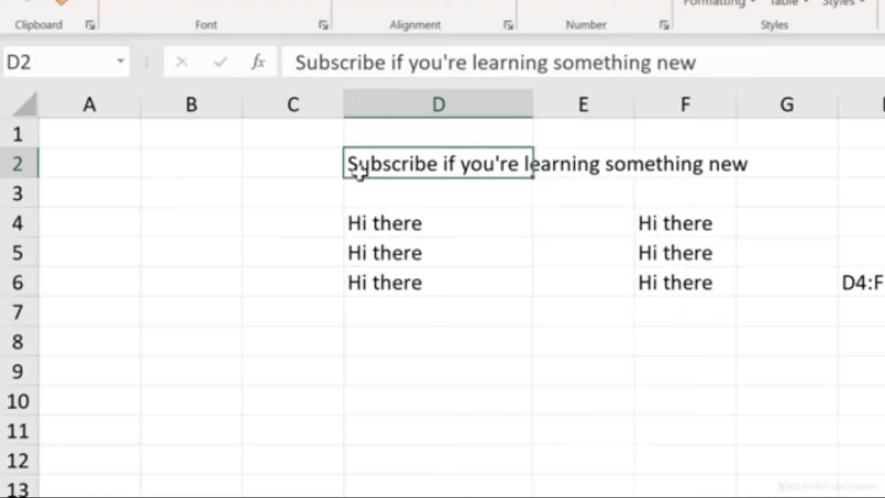
pyautogui.click(404, 110)
pyautogui.rightClick(407, 107)
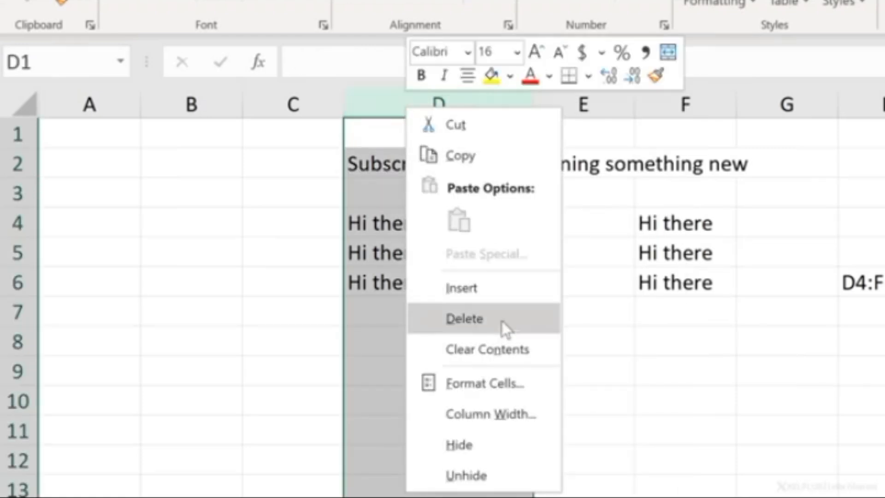
pyautogui.click(367, 318)
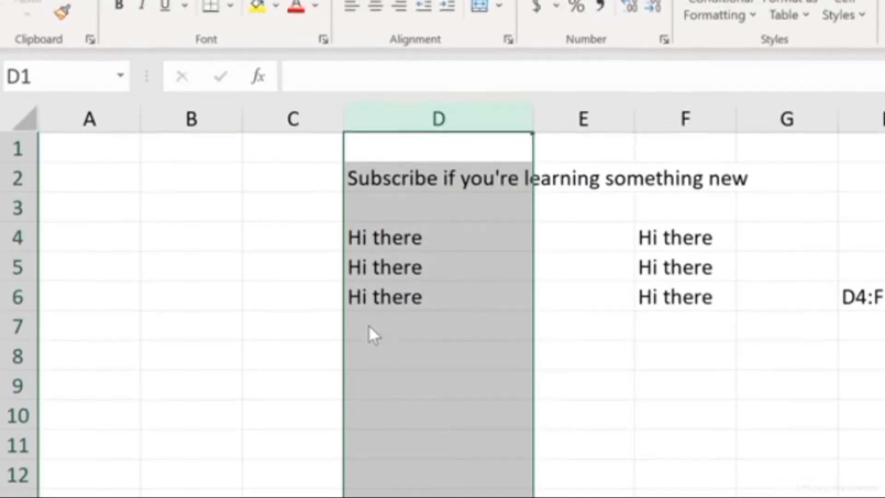
pyautogui.click(369, 316)
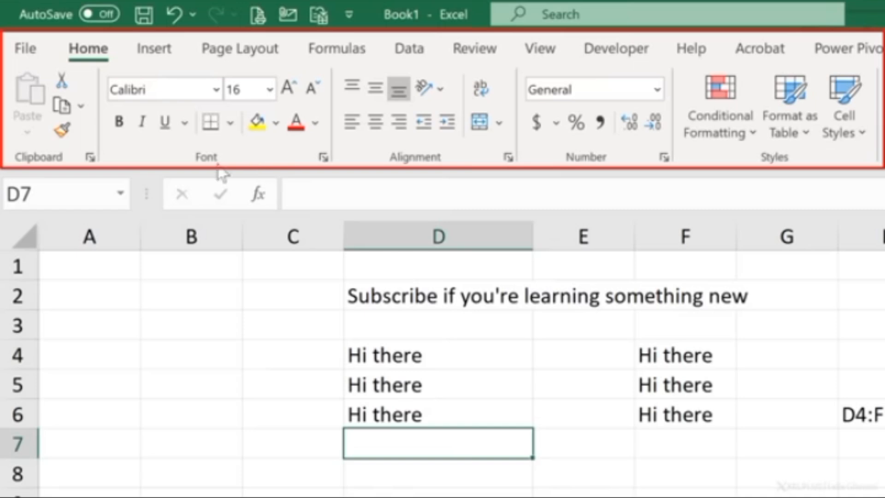
# Step: Look through the ribbon's Insert, Page Layout and Home commands to see how they are grouped
pyautogui.click(149, 57)
pyautogui.click(240, 54)
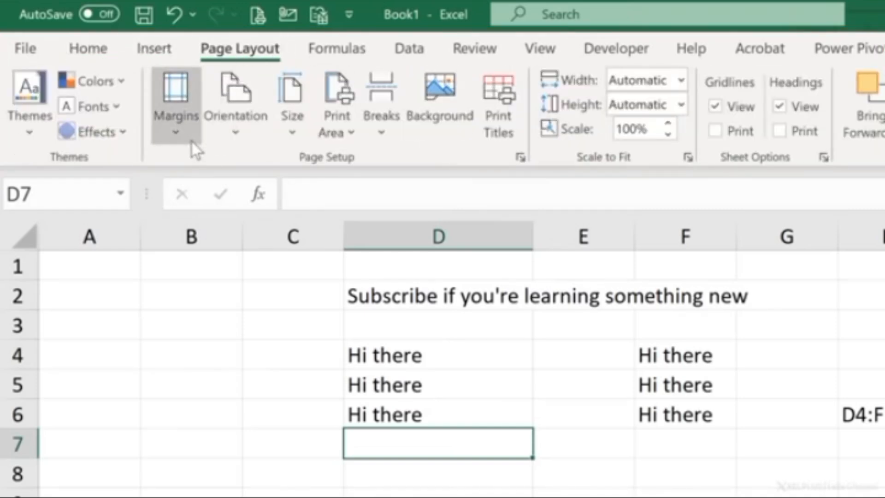
pyautogui.click(94, 54)
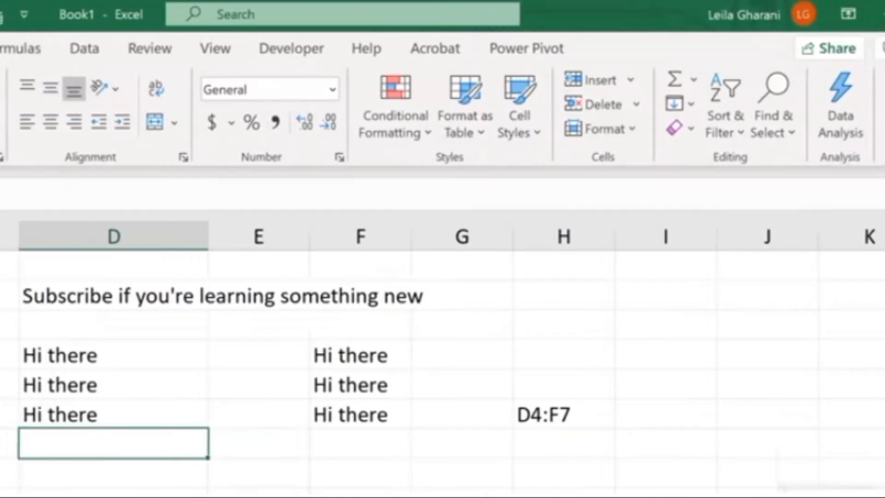
pyautogui.click(95, 47)
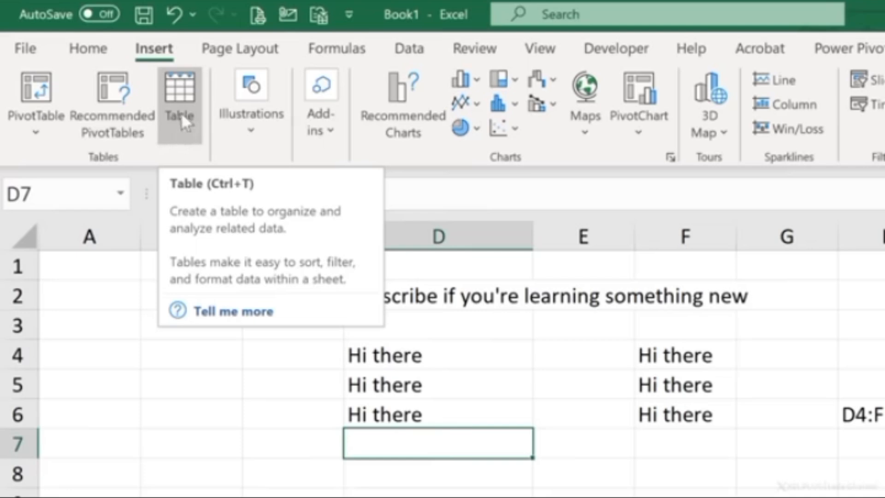
# Step: Hide the gridlines on the worksheet and show them again
pyautogui.click(218, 50)
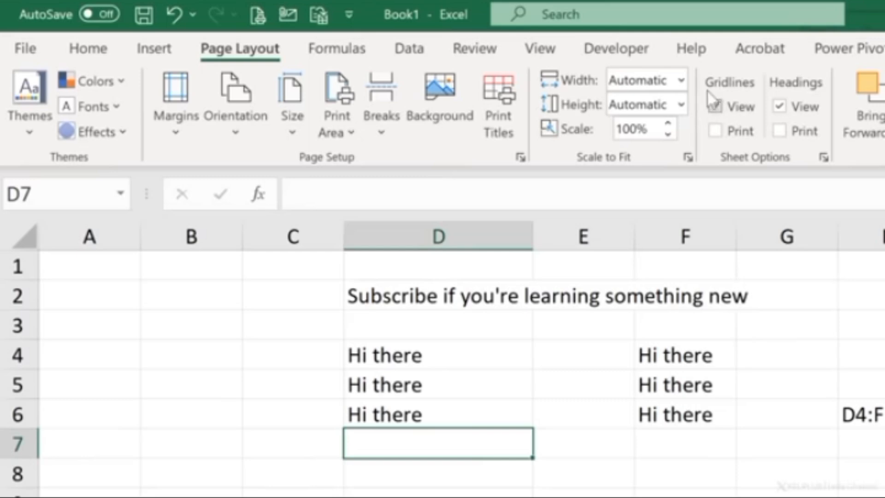
pyautogui.click(715, 107)
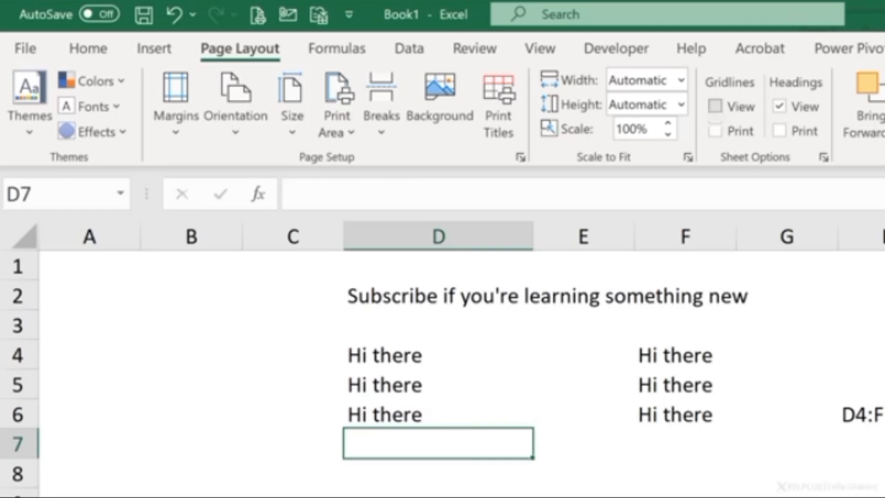
pyautogui.click(715, 107)
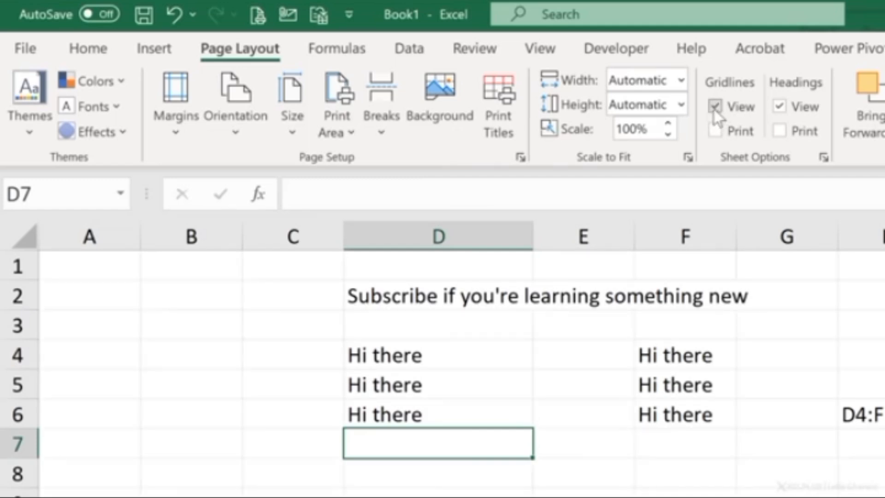
# Step: Examine the page, margin and header/footer options in Page Setup and close it without changes
pyautogui.click(521, 158)
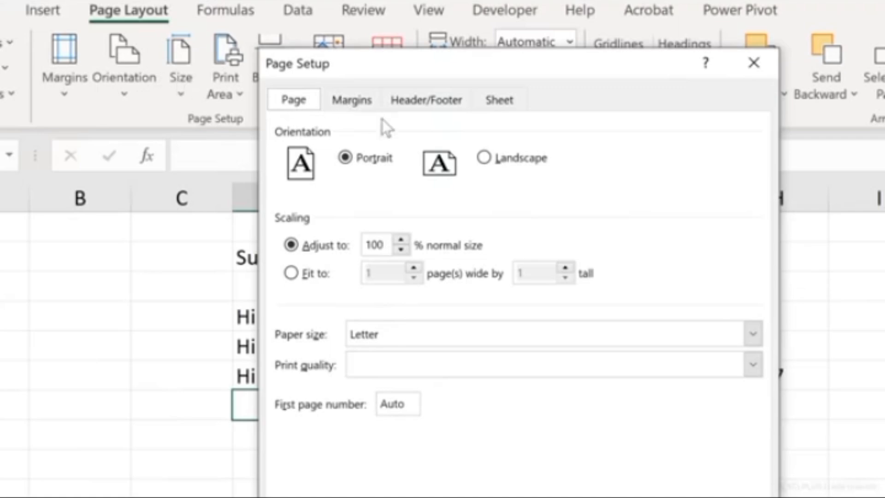
pyautogui.click(351, 106)
pyautogui.click(400, 103)
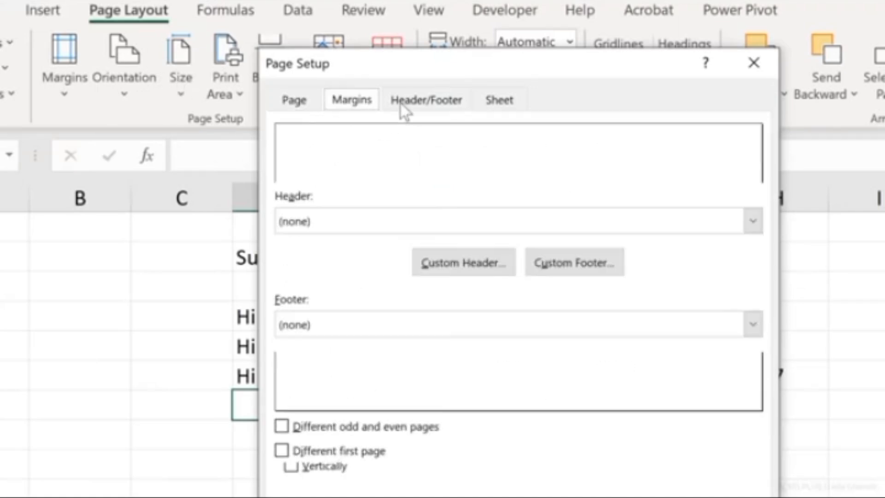
pyautogui.click(296, 108)
pyautogui.click(567, 425)
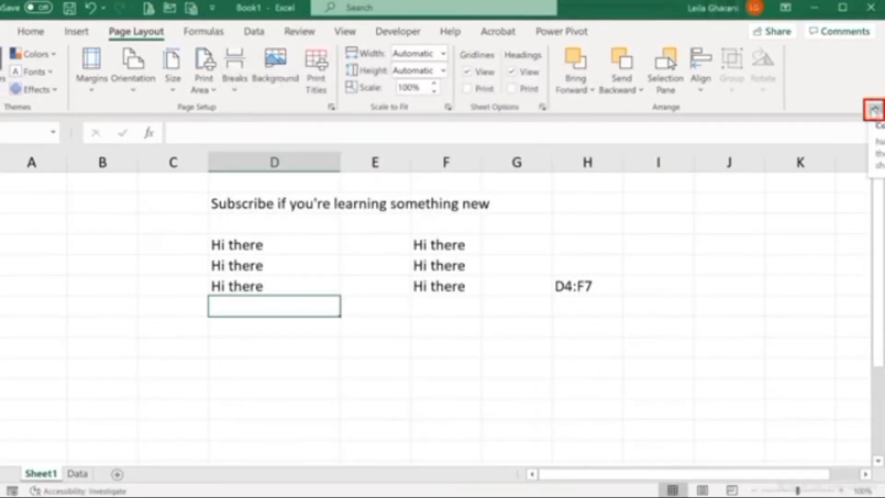
# Step: Collapse the ribbon, reveal the Page Layout commands temporarily, and restore the full ribbon
pyautogui.click(874, 111)
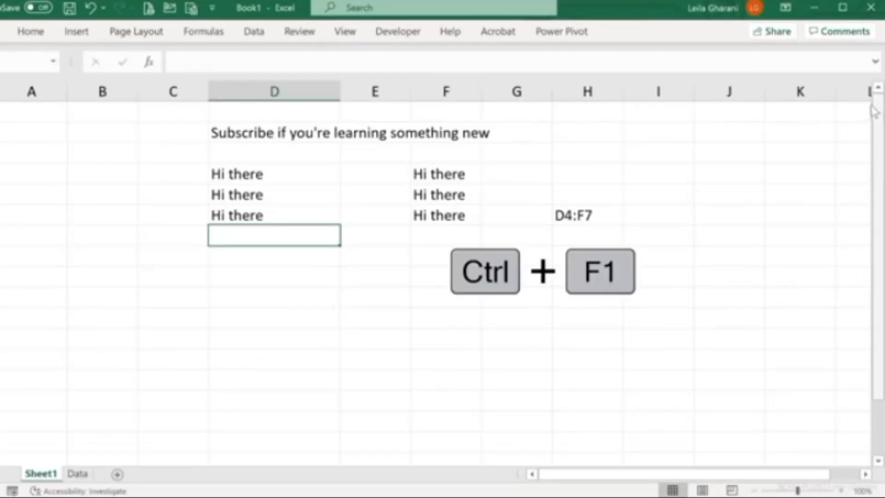
pyautogui.click(136, 40)
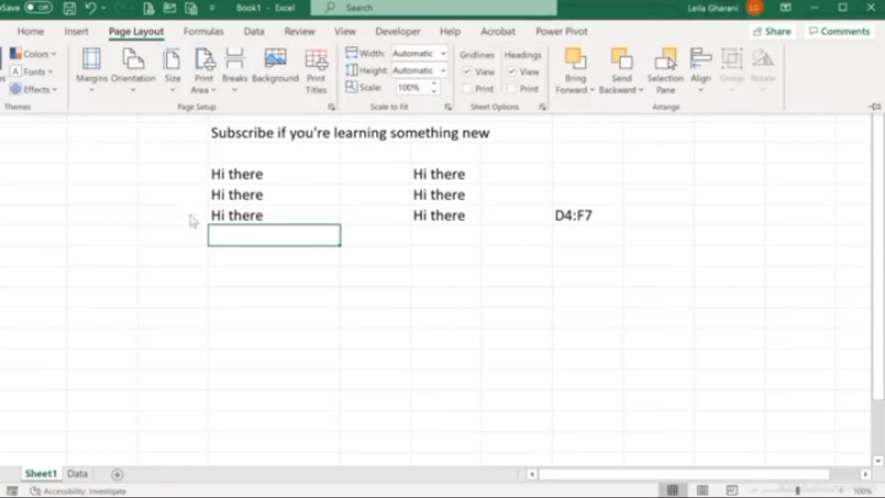
pyautogui.click(228, 237)
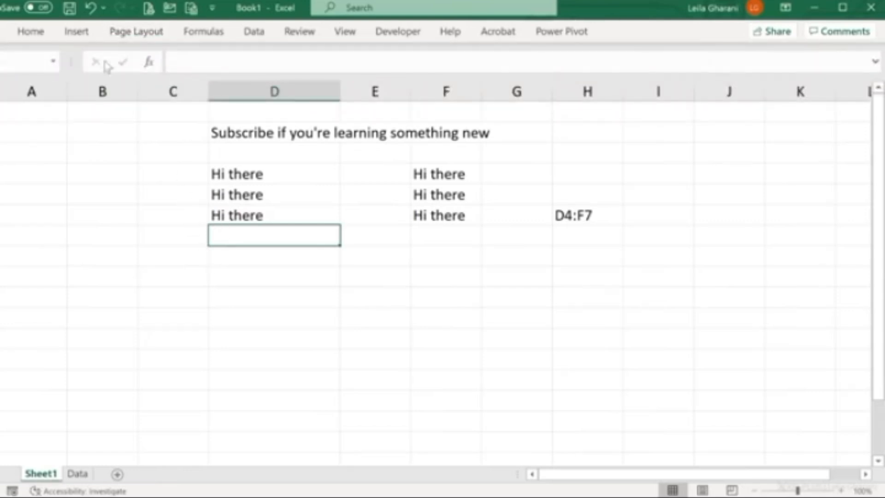
pyautogui.click(132, 34)
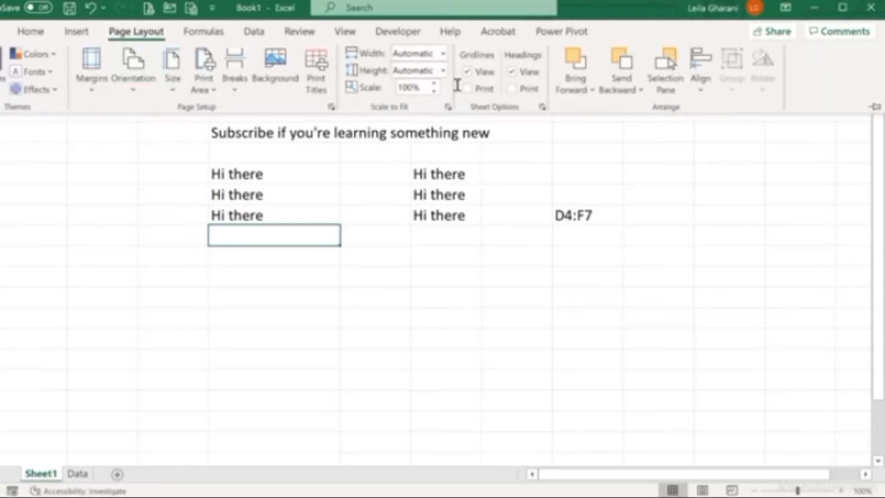
pyautogui.hotkey('ctrl', 'F1')
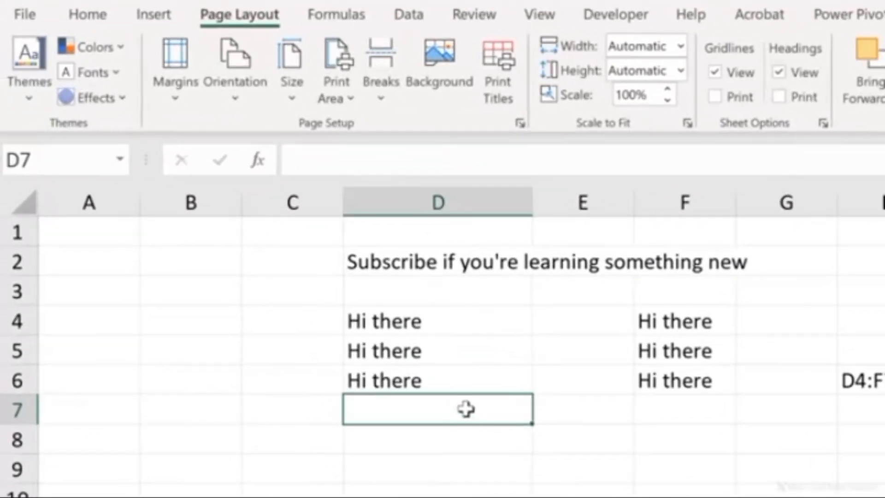
# Step: Examine the workbook-level file commands, such as saving, printing and sharing, and return to the worksheet
pyautogui.click(35, 13)
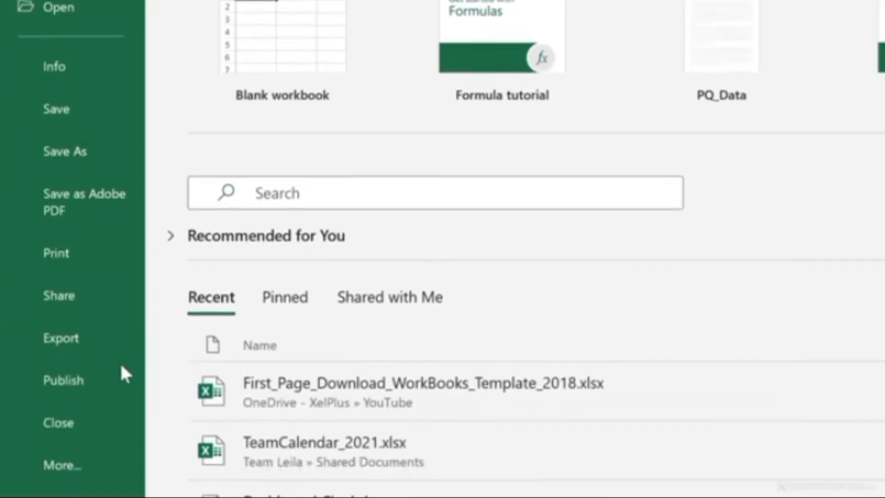
pyautogui.click(107, 433)
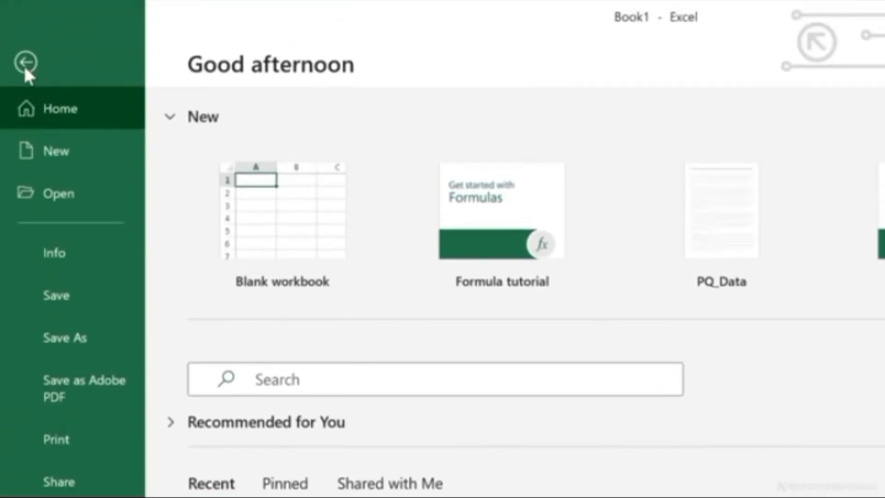
pyautogui.press('Escape')
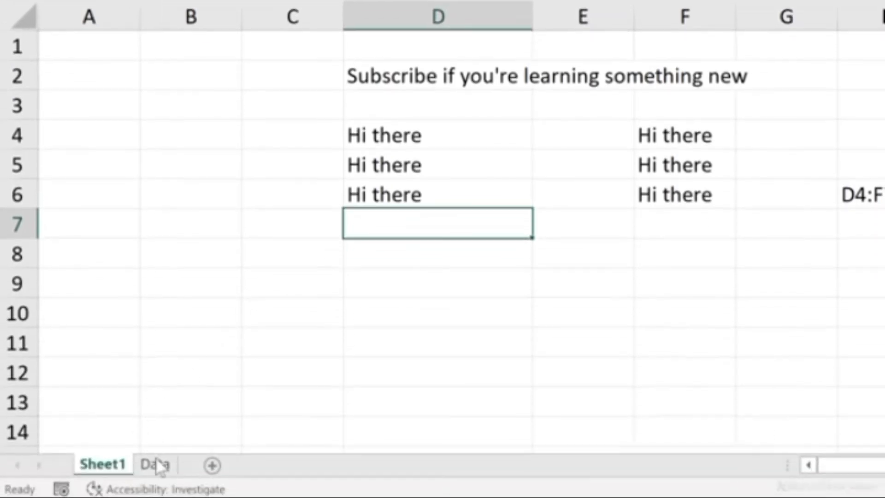
# Step: Switch to the Data sheet and enter the title "Headcount by Department" in cell A1
pyautogui.click(157, 465)
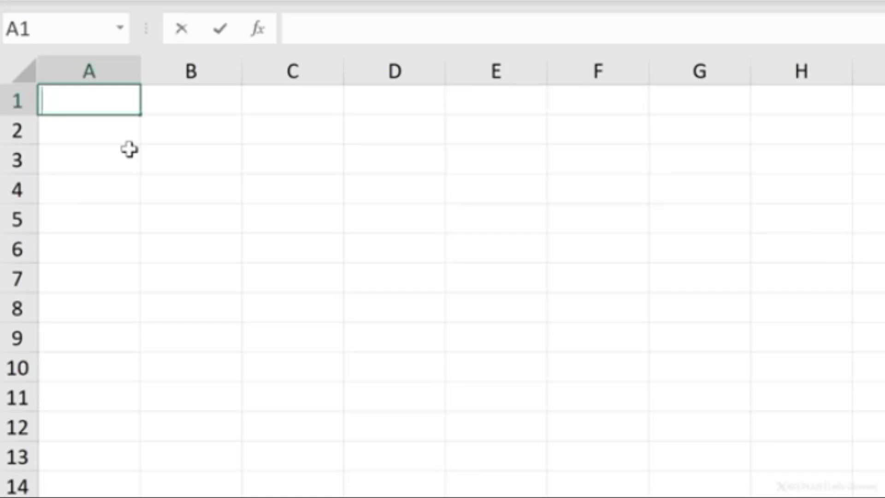
pyautogui.write('Headcount by Department')
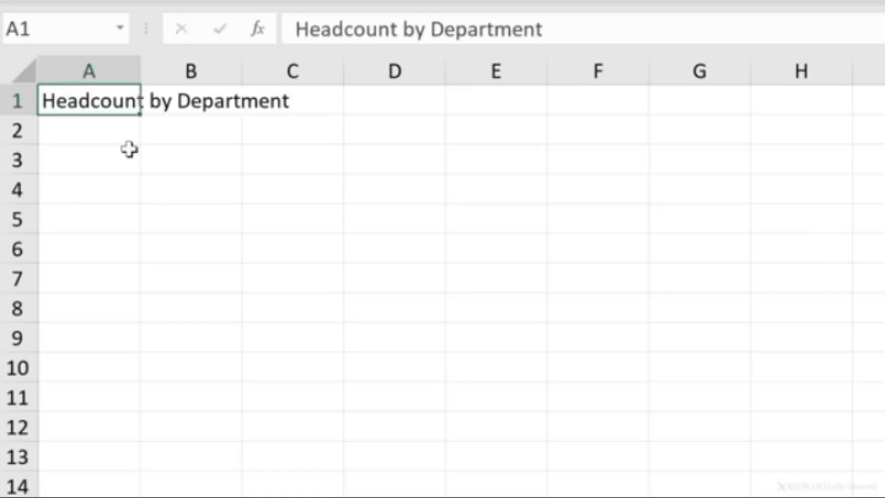
pyautogui.press('Return')
# Step: Enter the month heading "Jan" in cell B3 of the Data sheet
pyautogui.press('Return')
pyautogui.press('Return')
pyautogui.press('Return')
pyautogui.press('Up')
pyautogui.press('Up')
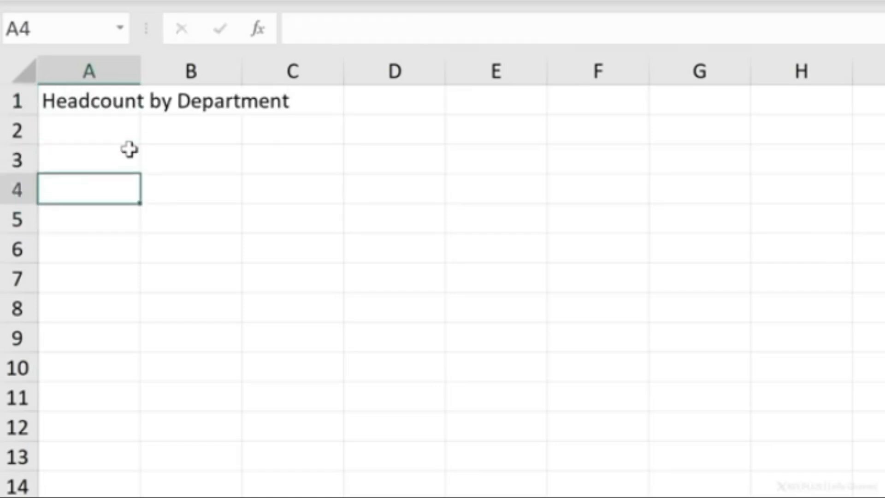
pyautogui.press('Right')
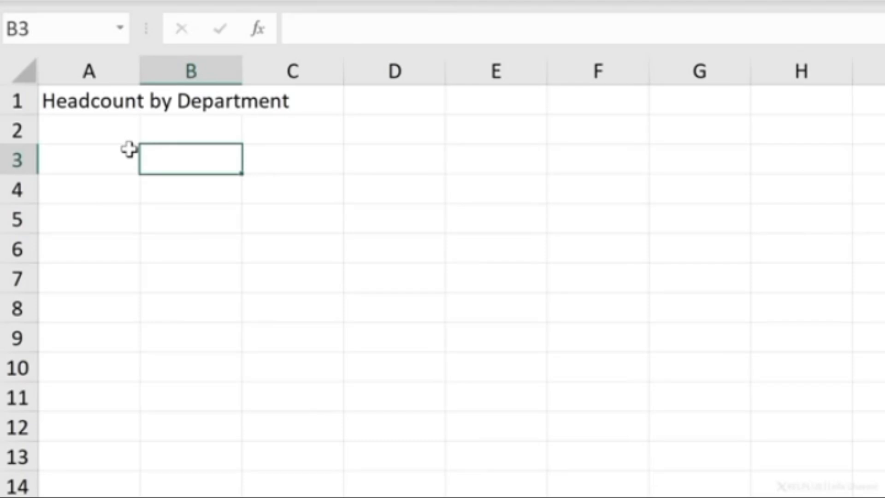
pyautogui.write('Jan')
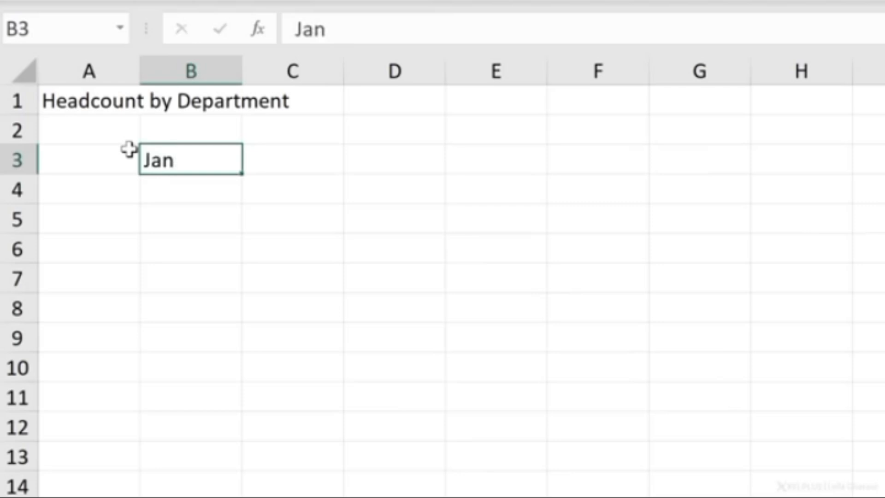
pyautogui.press('Tab')
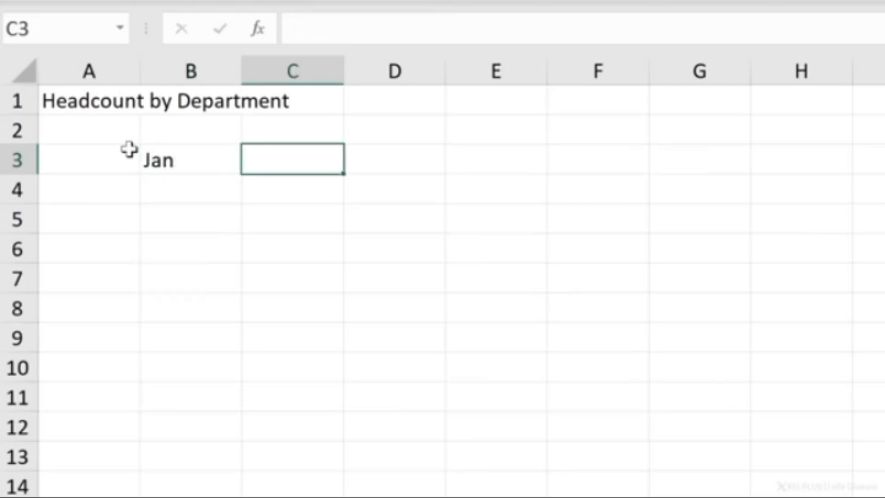
pyautogui.press('Left')
pyautogui.press('Return')
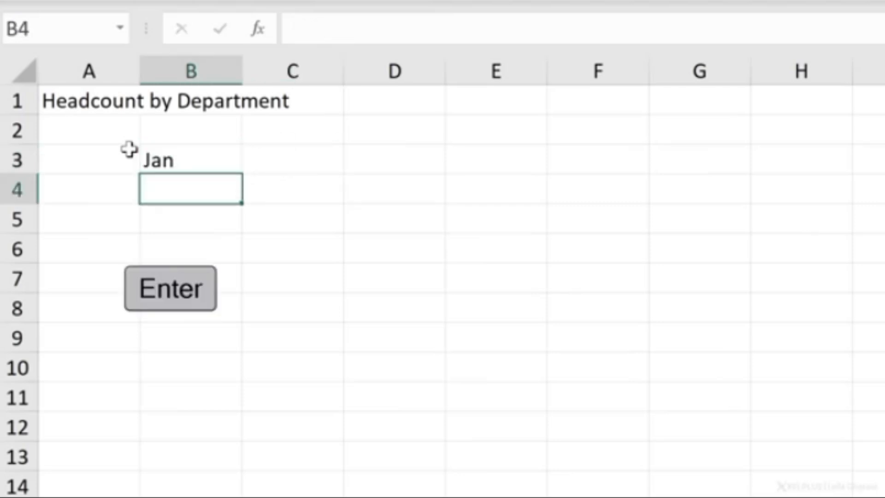
pyautogui.press('Up')
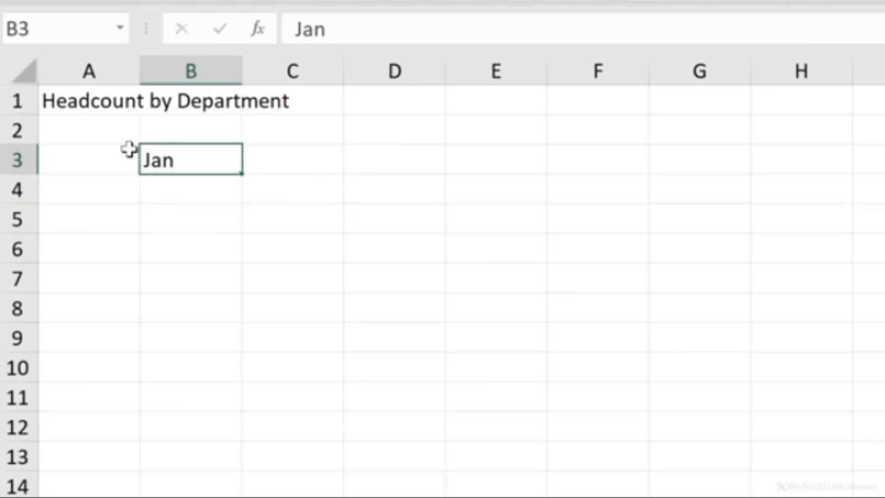
pyautogui.hotkey('ctrl', 'Return')
# Step: Try entering the month heading "Feb" manually in cell C3, and clear the cell again
pyautogui.press('Tab')
pyautogui.write('Feb')
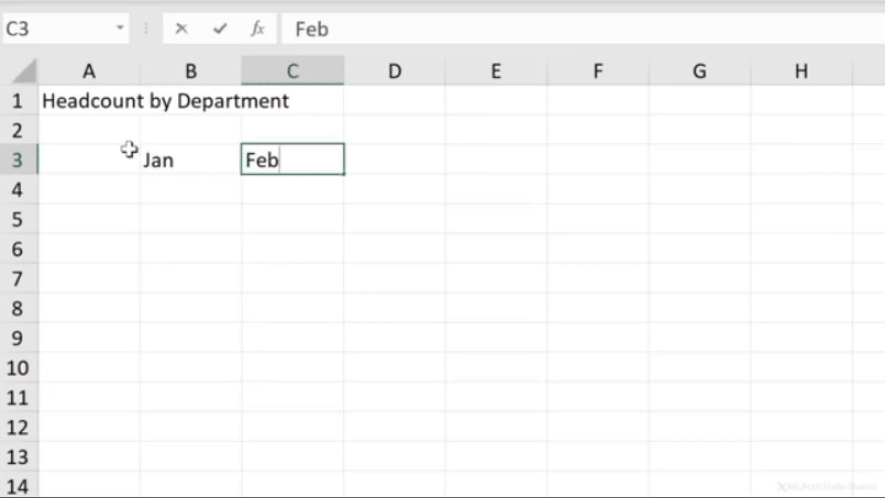
pyautogui.press('Tab')
pyautogui.press('Left')
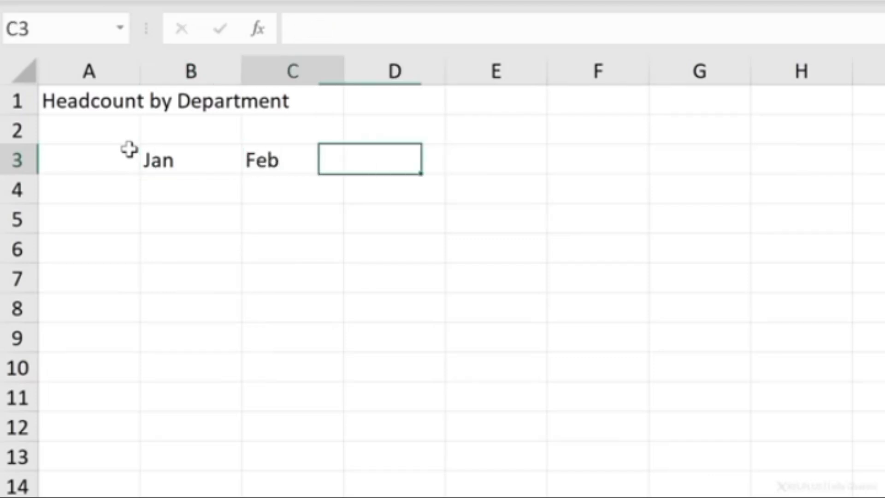
pyautogui.press('Delete')
# Step: Autofill the month headings from "Jan" in cell B3 across to "Jun" in cell G3
pyautogui.press('Left')
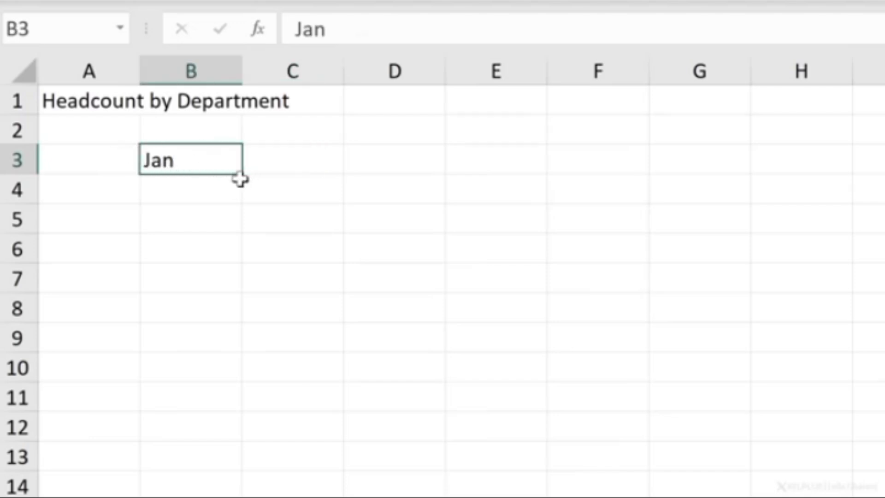
pyautogui.moveTo(240, 174); pyautogui.dragTo(735, 162)
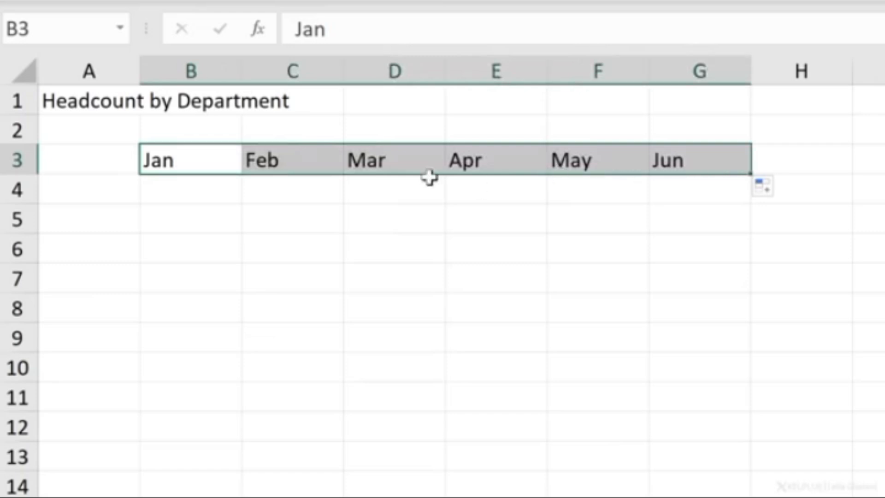
# Step: Enter the department name "Marketing" in cell A4 below the heading row
pyautogui.click(110, 191)
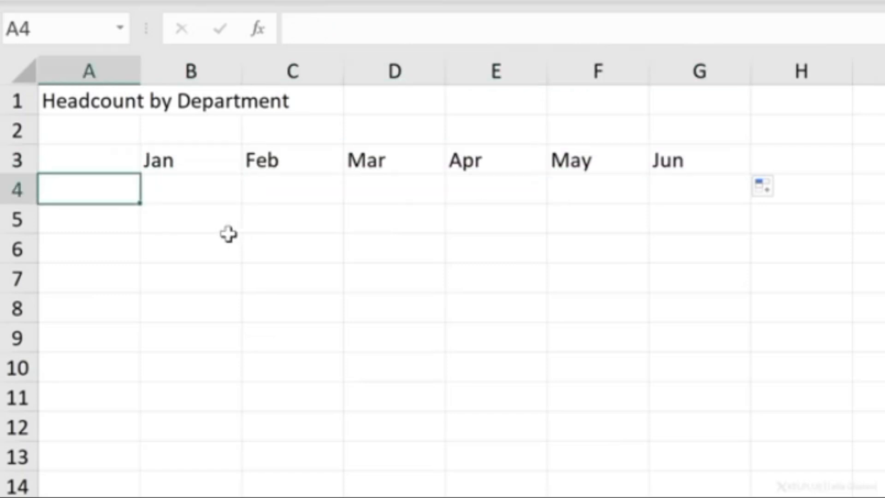
pyautogui.write('Marketin')
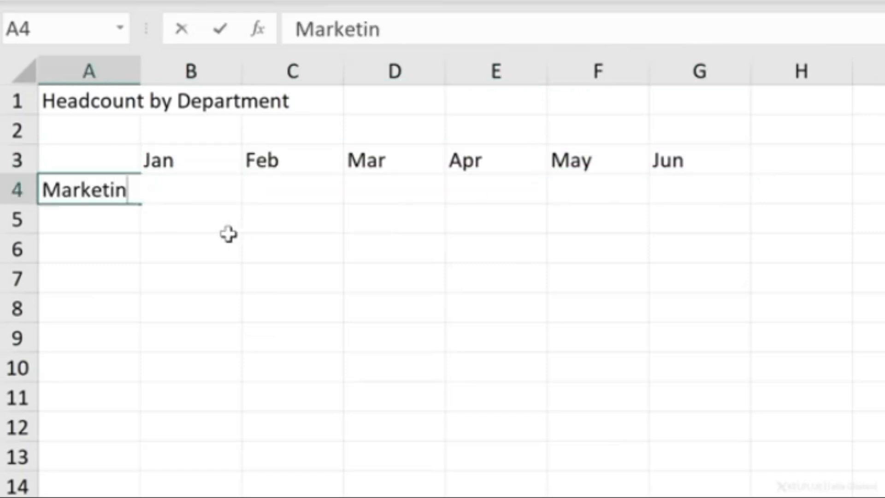
pyautogui.write('g')
pyautogui.press('Return')
pyautogui.press('Up')
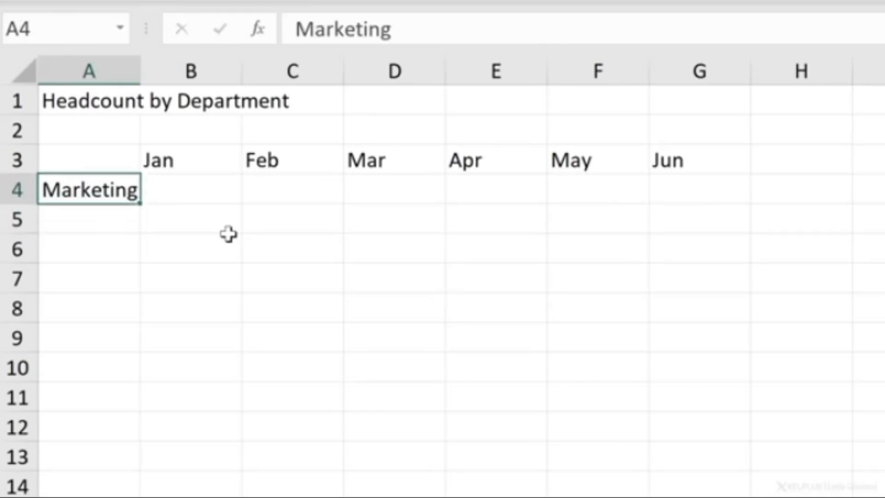
# Step: Edit the existing text in cell A4 so that it reads "Marketing & Sales"
pyautogui.press('F2')
pyautogui.write('& ')
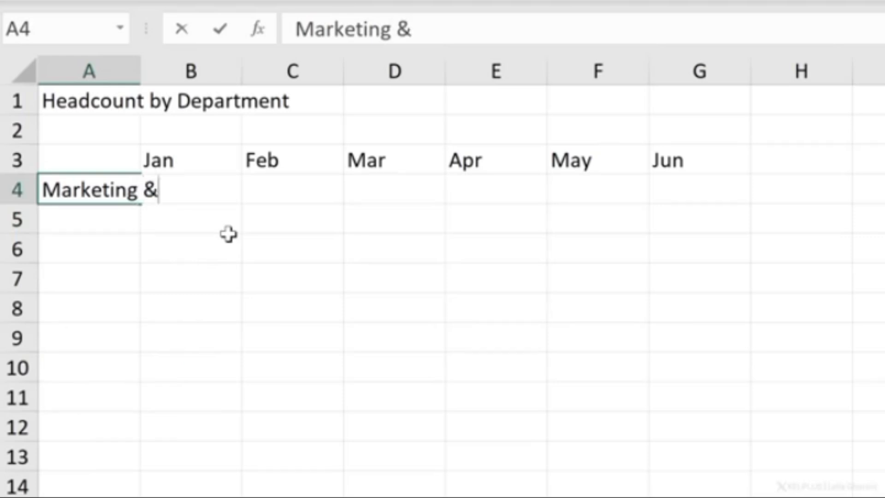
pyautogui.write('Sales')
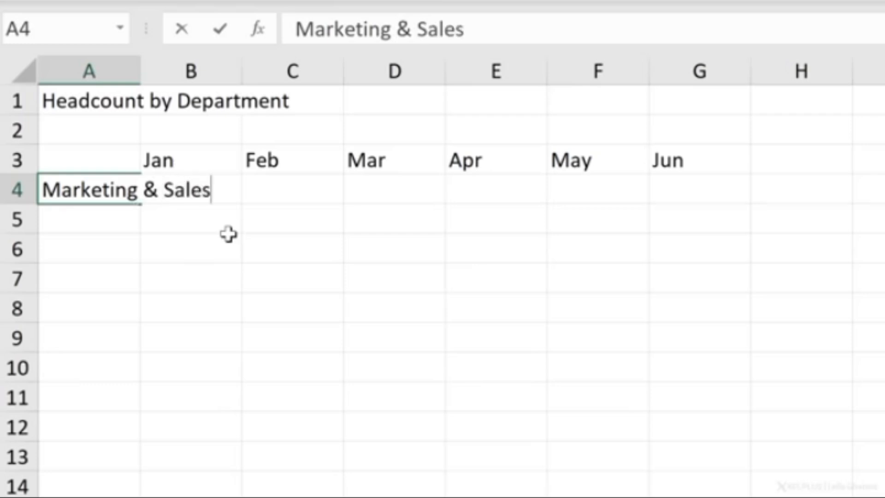
pyautogui.press('Return')
pyautogui.press('Up')
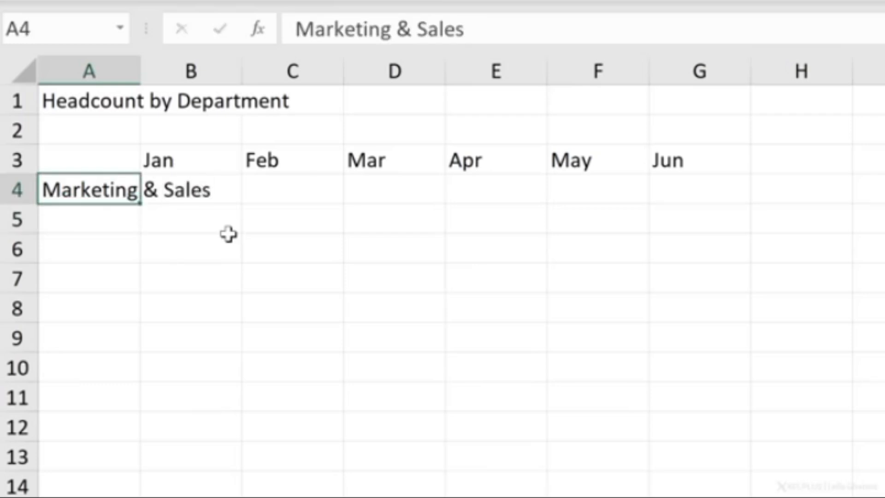
# Step: Overwrite the whole content of cell A4 with "Marketing" and keep that cell selected
pyautogui.write('Marketing')
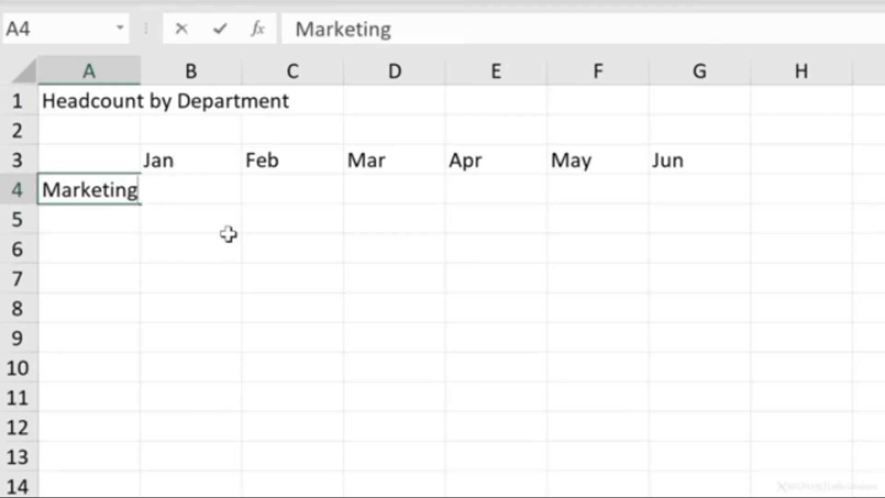
pyautogui.press('Return')
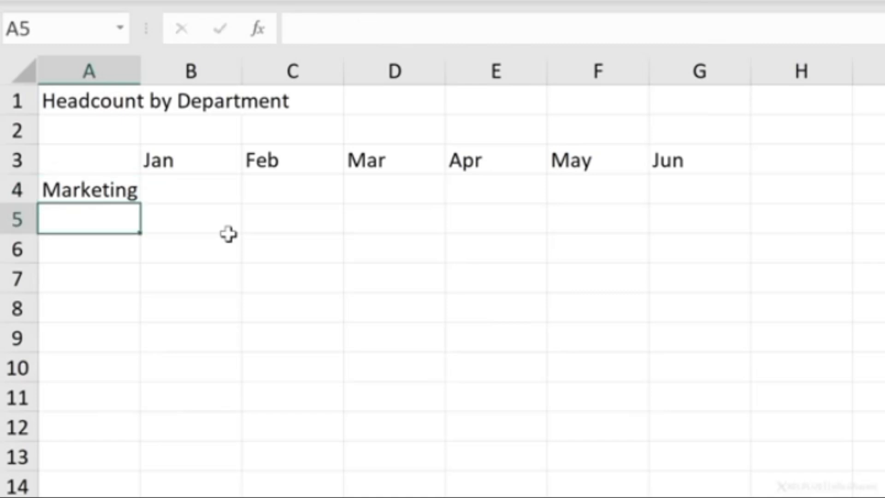
pyautogui.press('Up')
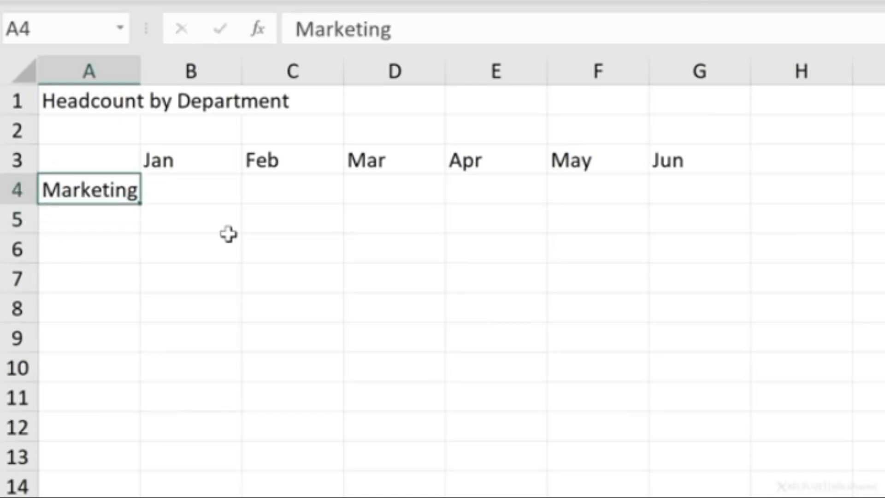
# Step: Enter a Marketing headcount of 20 for Jan, Feb and Mar in cells B4 to D4
pyautogui.press('Tab')
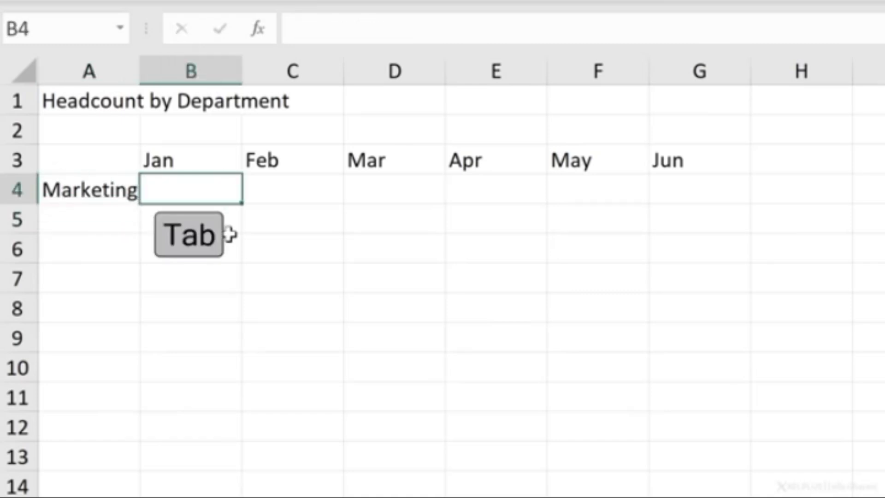
pyautogui.write('20')
pyautogui.press('Tab')
pyautogui.write('20')
pyautogui.press('Tab')
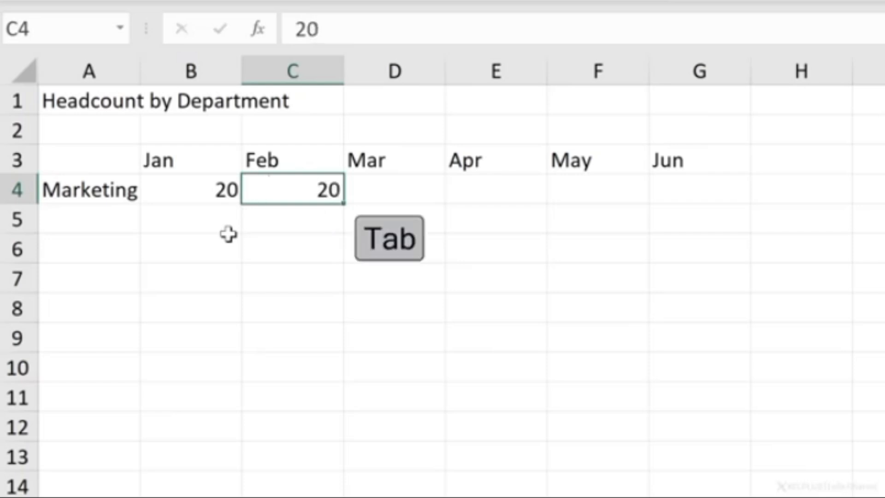
pyautogui.write('20')
pyautogui.press('Tab')
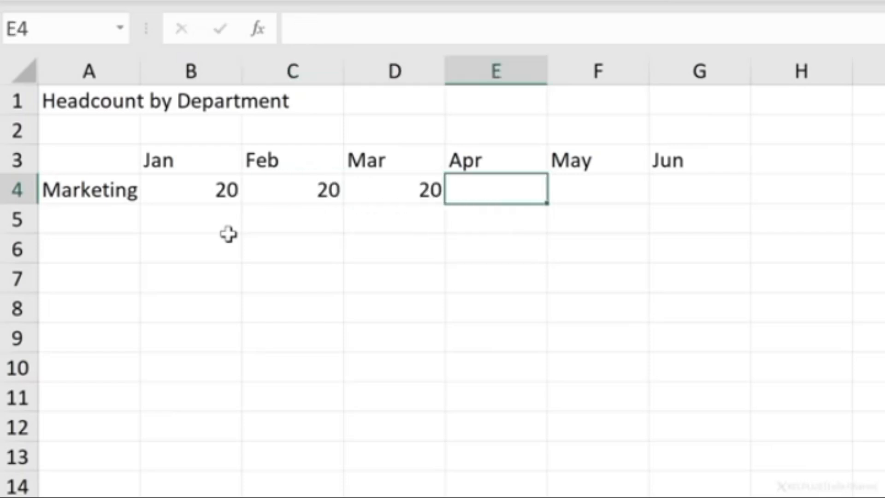
# Step: Clear the Feb and Mar headcounts in cells C4:D4, keeping the Jan value in B4
pyautogui.hotkey('shift', 'Tab')
pyautogui.hotkey('shift', 'Tab')
pyautogui.hotkey('shift', 'Tab')
pyautogui.press('Tab')
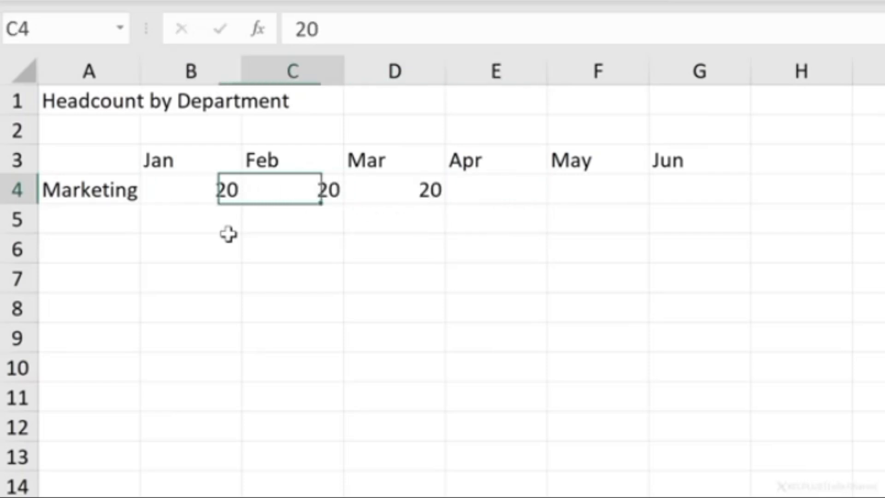
pyautogui.hotkey('shift', 'Right')
pyautogui.press('Delete')
# Step: Try extending the 20 in cell B4 across to G4 with the fill handle, and undo the fill
pyautogui.press('Left')
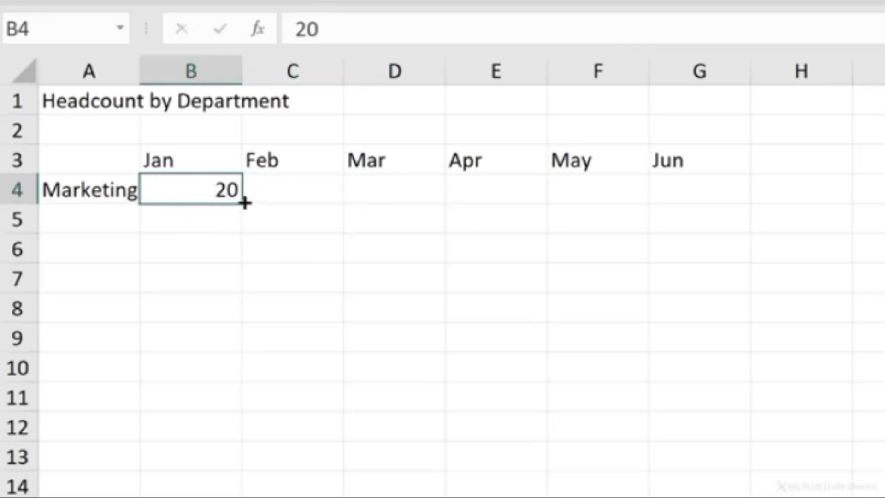
pyautogui.moveTo(243, 203); pyautogui.dragTo(717, 200)
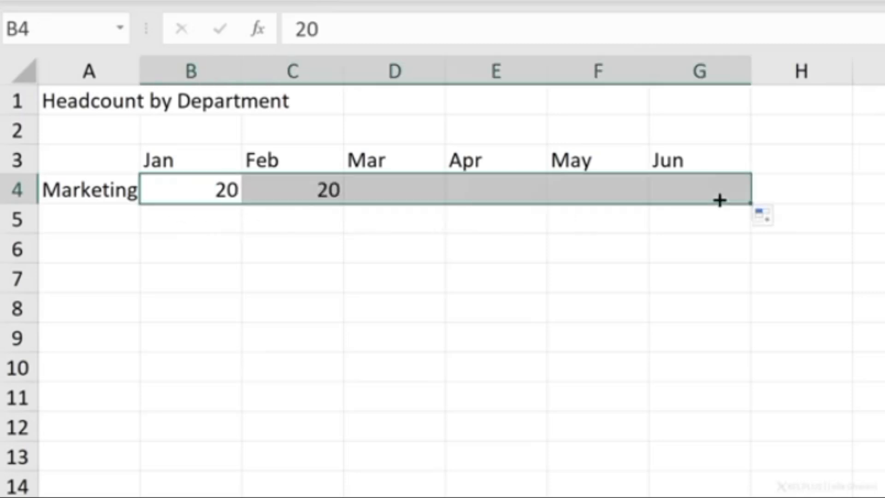
pyautogui.moveTo(323, 190); pyautogui.dragTo(672, 191)
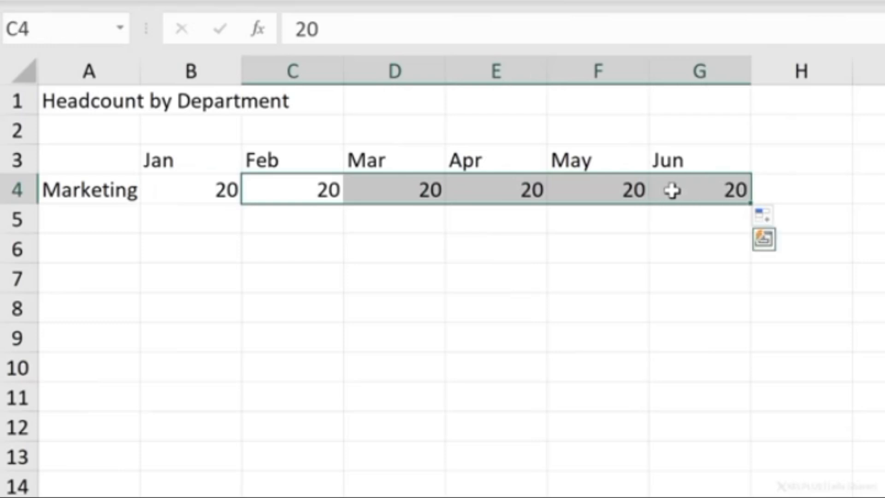
pyautogui.hotkey('ctrl', 'z')
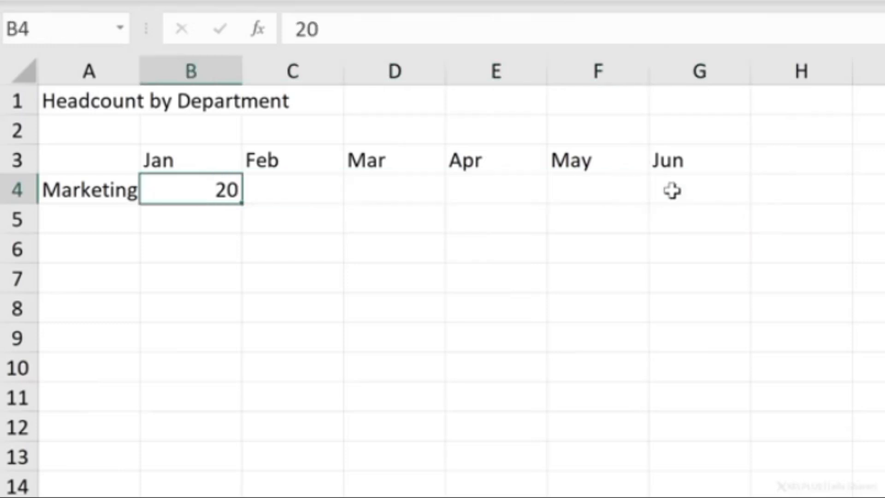
# Step: Select B4:G4 and use Fill Right to copy the Jan headcount of 20 through to Jun
pyautogui.hotkey('shift', 'Right')
pyautogui.hotkey('shift', 'Right')
pyautogui.hotkey('shift', 'Right')
pyautogui.hotkey('shift', 'Right')
pyautogui.hotkey('shift', 'Right')
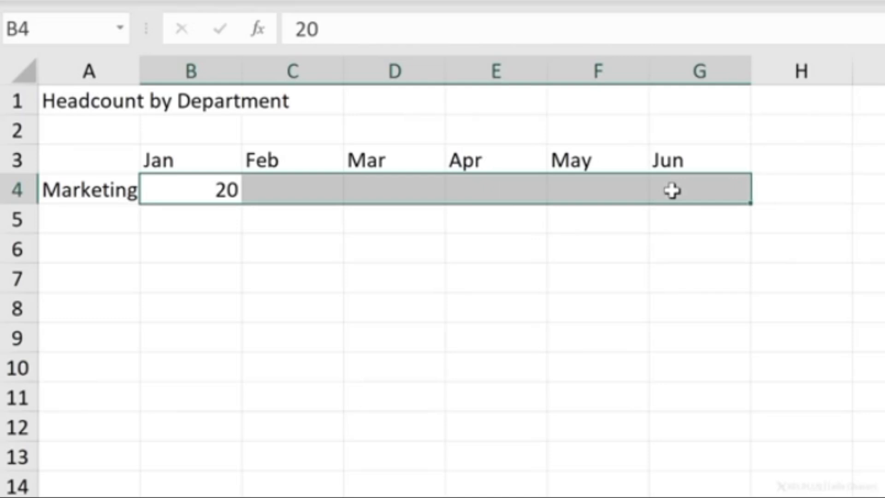
pyautogui.hotkey('ctrl', 'r')
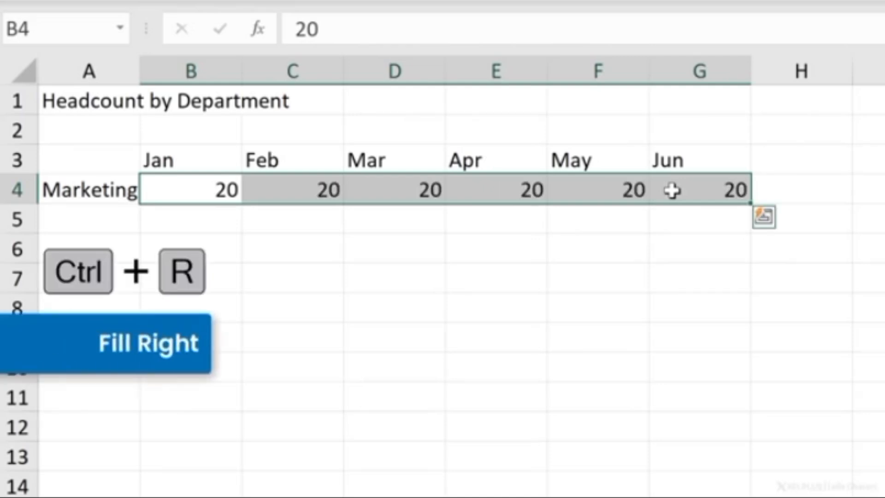
pyautogui.press('Right')
pyautogui.press('Right')
pyautogui.press('Right')
pyautogui.press('Right')
pyautogui.press('Right')
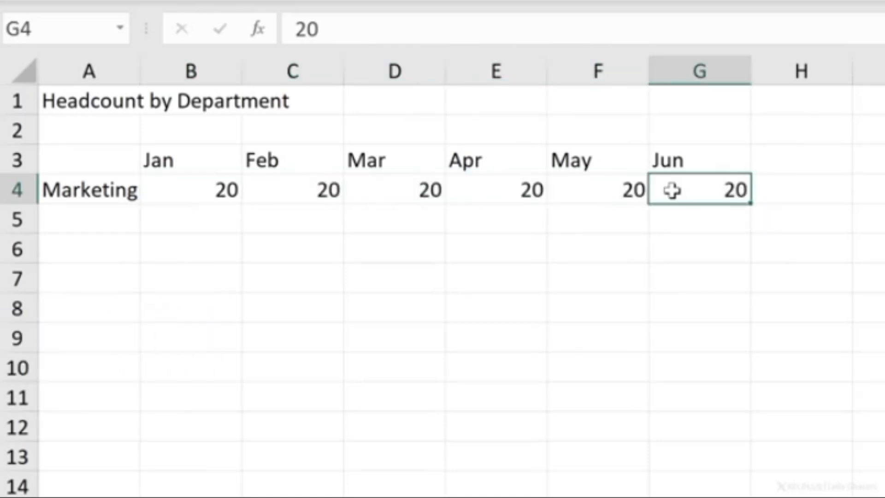
pyautogui.press('Down')
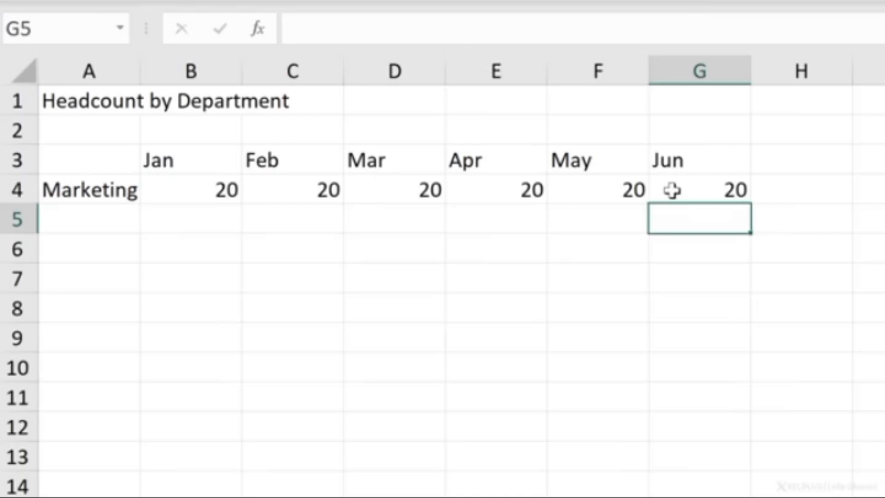
pyautogui.press('Up')
pyautogui.press('Down')
pyautogui.press('Up')
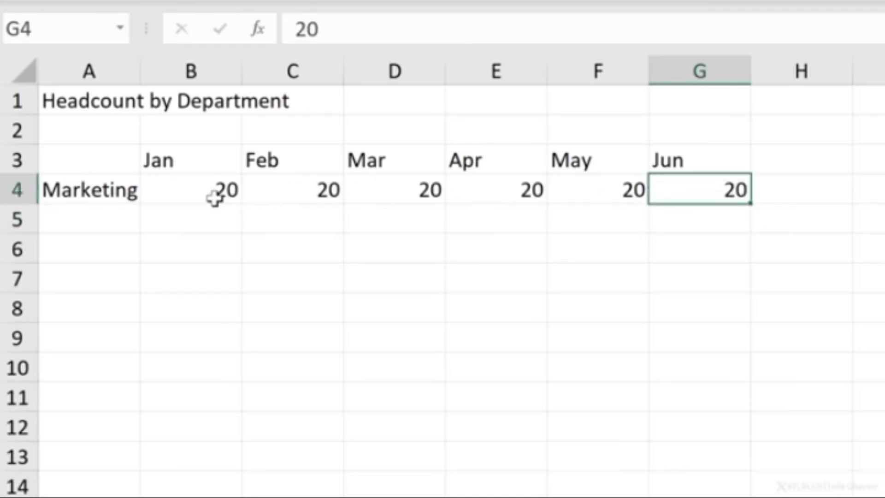
# Step: Select the data entry range A4:G9 and advance the active cell within it to A5
pyautogui.moveTo(124, 191); pyautogui.dragTo(687, 336)
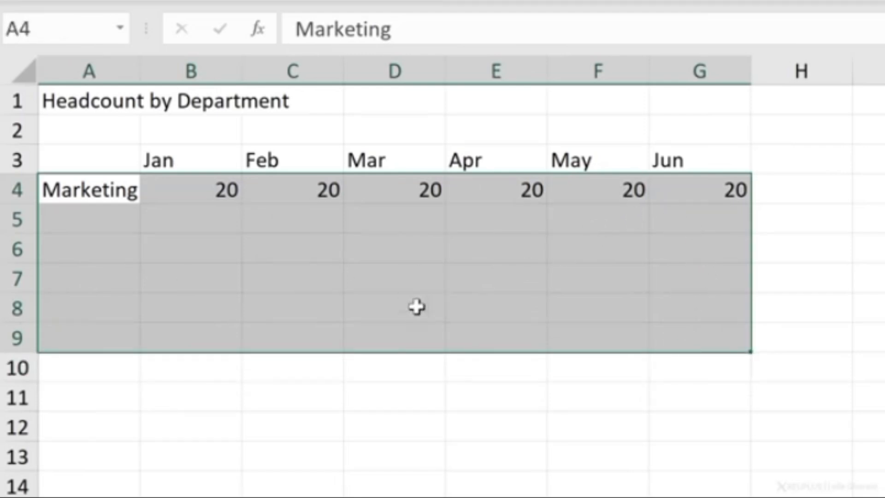
pyautogui.press('Tab')
pyautogui.press('Tab')
pyautogui.press('Tab')
pyautogui.press('Tab')
pyautogui.press('Tab')
pyautogui.press('Tab')
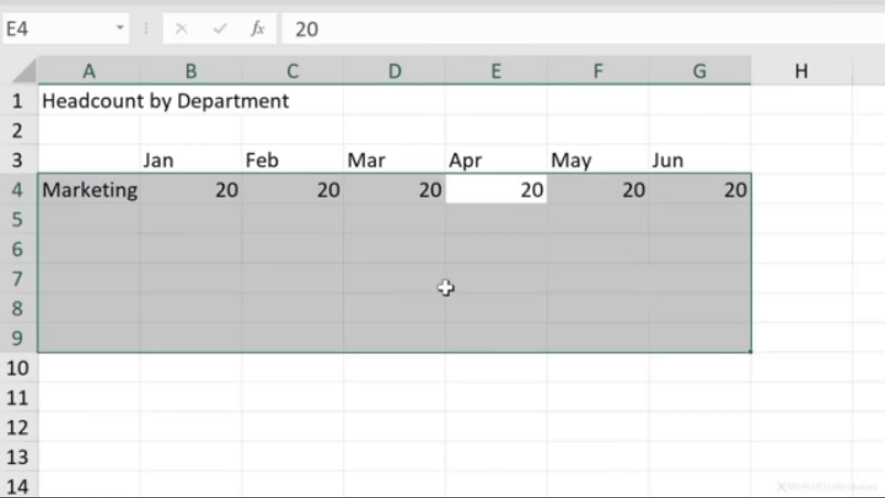
pyautogui.press('Tab')
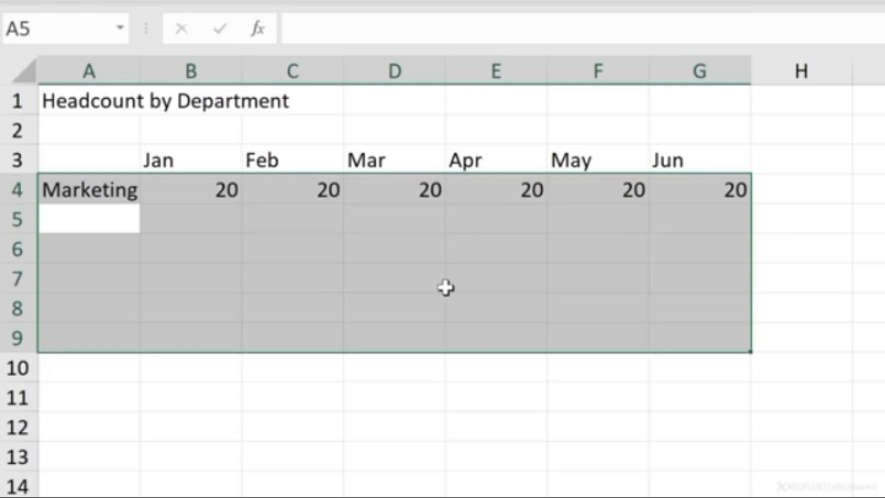
# Step: Enter the department "Sales" in cell A5 with a headcount of 10 for both Jan and Feb
pyautogui.write('Sales')
pyautogui.press('Tab')
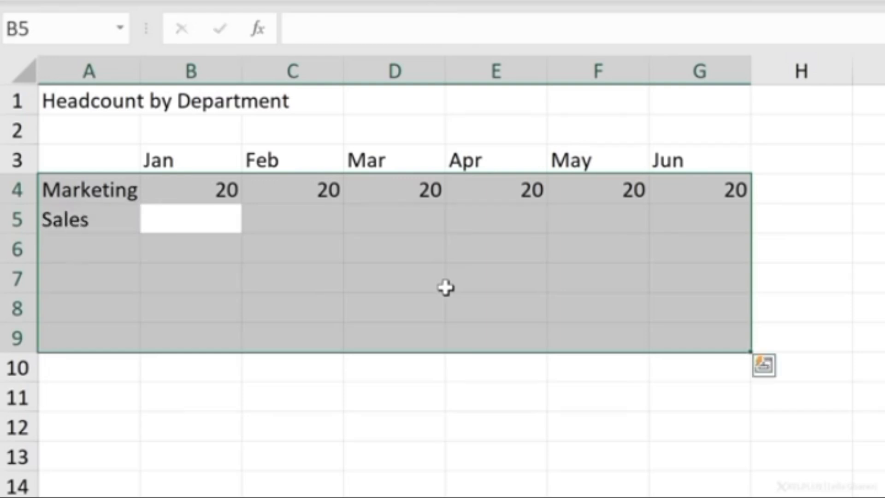
pyautogui.write('10')
pyautogui.press('Tab')
pyautogui.write('10')
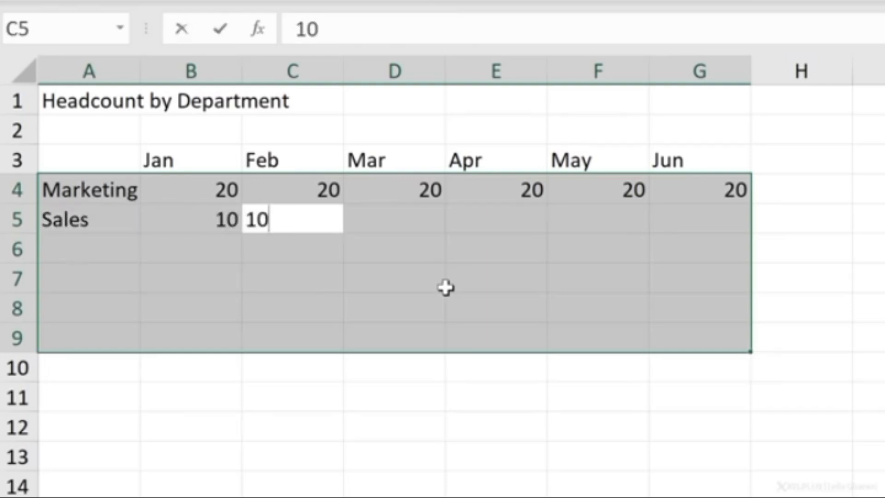
pyautogui.press('Tab')
pyautogui.press('Tab')
pyautogui.press('Tab')
pyautogui.press('Tab')
pyautogui.press('Tab')
pyautogui.press('Tab')
pyautogui.press('Tab')
pyautogui.press('Tab')
pyautogui.press('Tab')
pyautogui.press('Tab')
pyautogui.press('Tab')
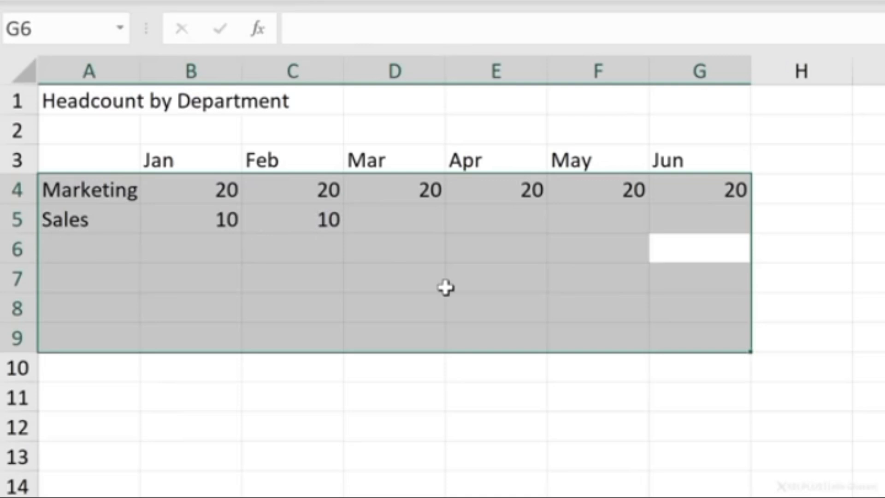
# Step: Merge and center the title "Headcount by Department" across A1:G1, and make the month headers in B3:G3 bold
pyautogui.press('Right')
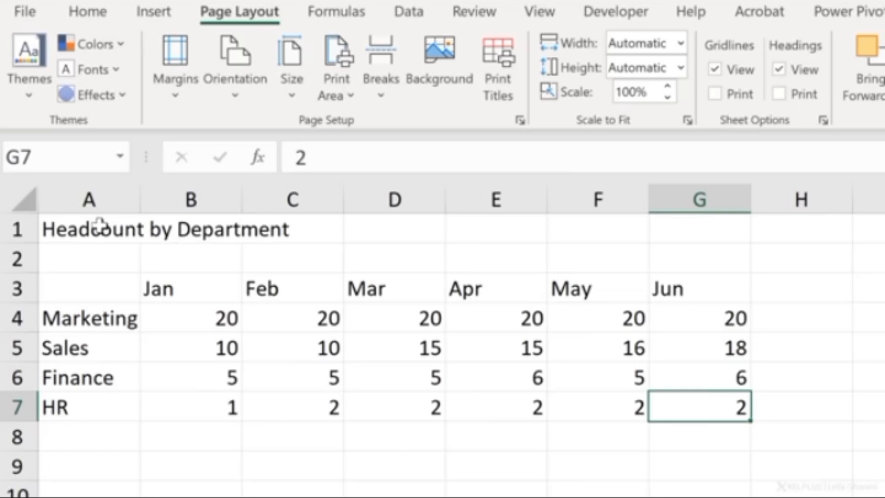
pyautogui.moveTo(95, 229); pyautogui.dragTo(673, 231)
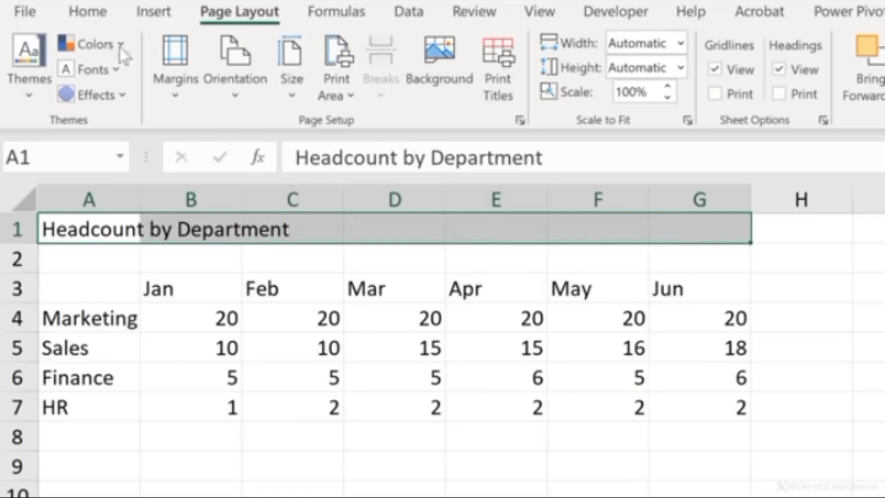
pyautogui.click(89, 16)
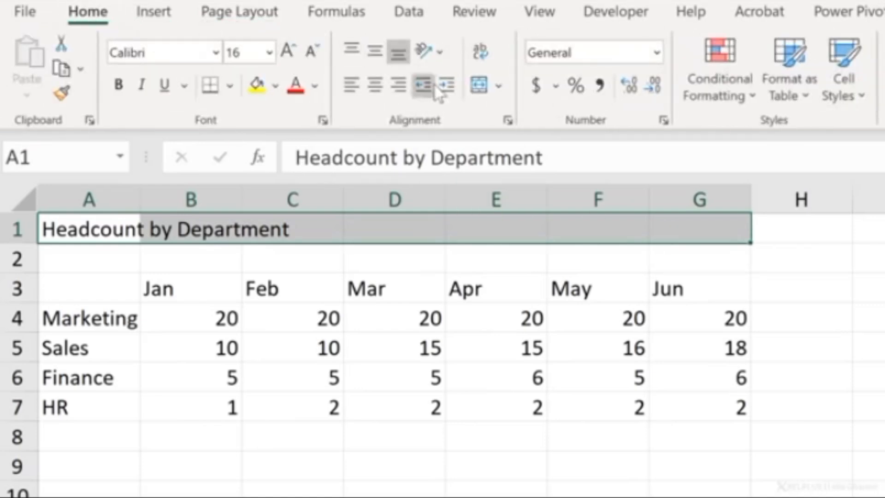
pyautogui.click(480, 89)
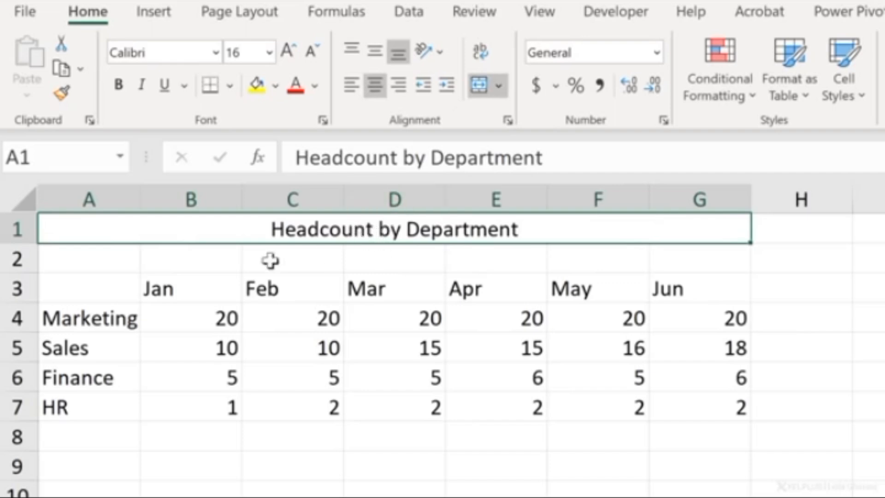
pyautogui.moveTo(184, 289); pyautogui.dragTo(666, 286)
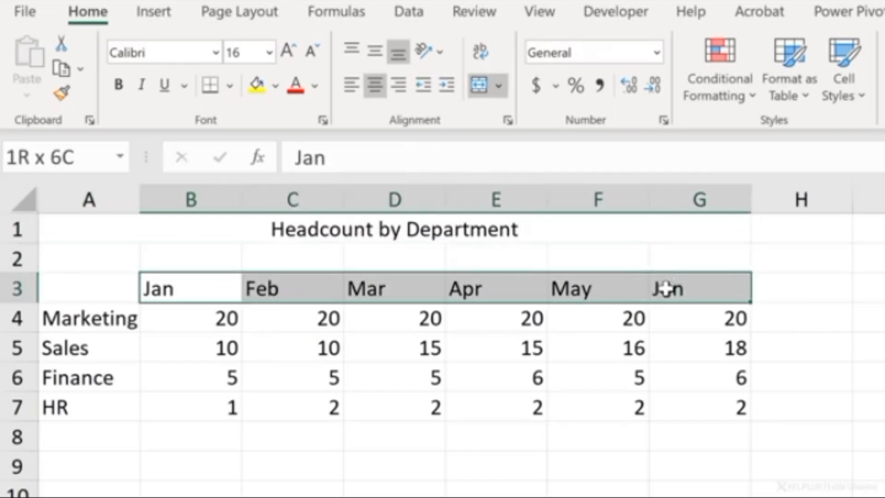
pyautogui.click(117, 93)
# Step: AutoFit columns B through G to their contents, and widen them slightly to one equal width
pyautogui.click(209, 205)
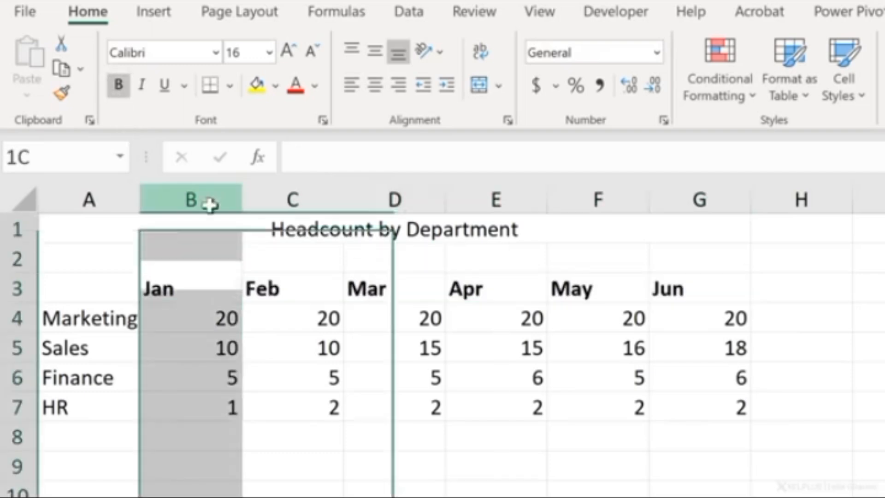
pyautogui.moveTo(210, 205); pyautogui.dragTo(658, 209)
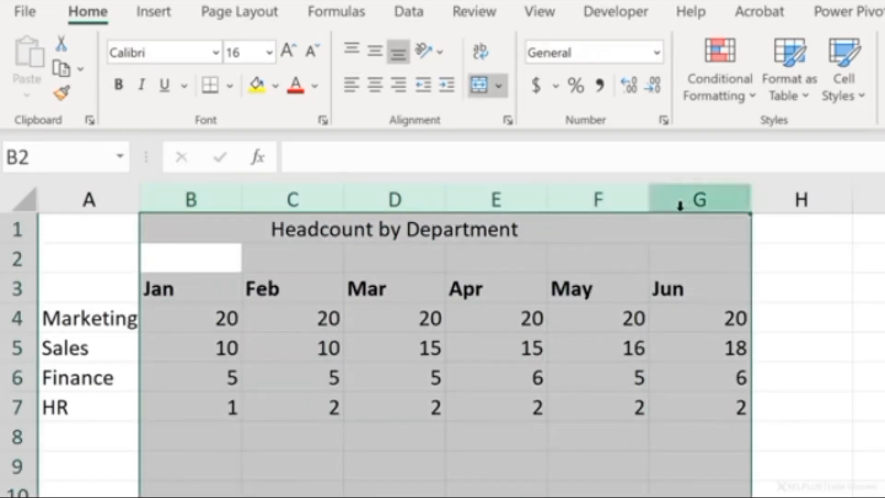
pyautogui.doubleClick(745, 201)
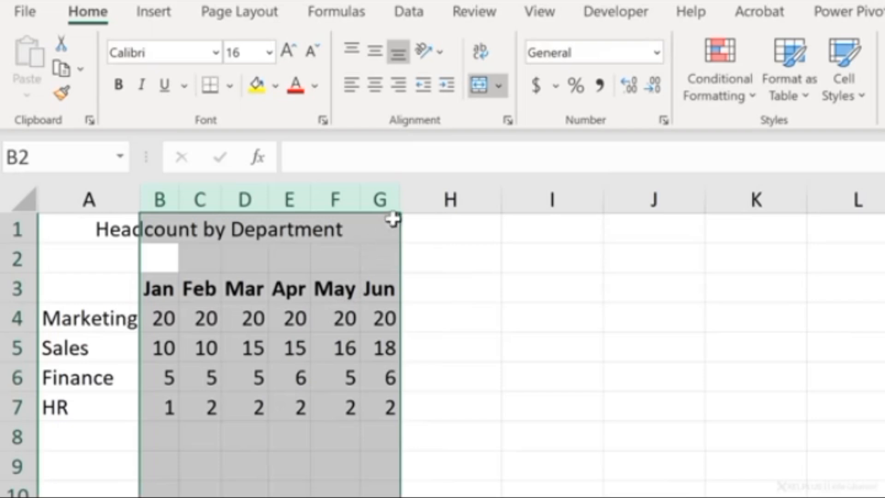
pyautogui.moveTo(399, 200); pyautogui.dragTo(411, 193)
# Step: Add a thick bottom border beneath the month headers in B3:G3
pyautogui.moveTo(145, 292); pyautogui.dragTo(411, 289)
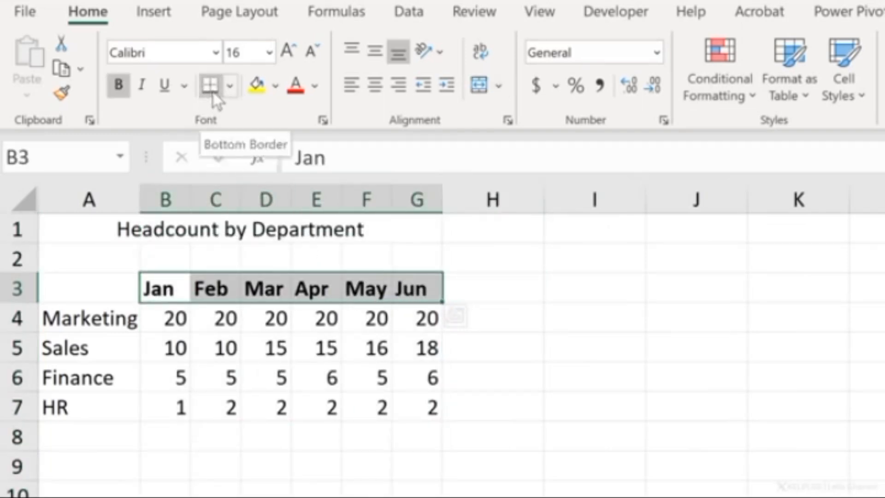
pyautogui.click(227, 91)
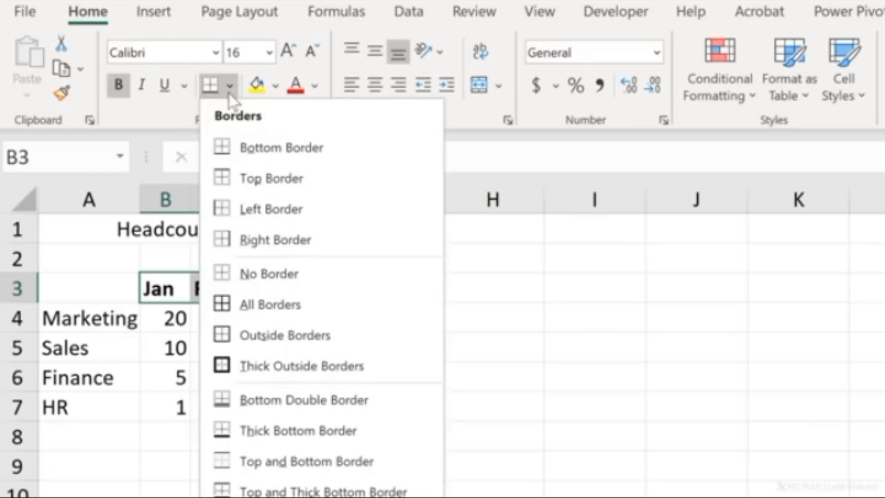
pyautogui.click(266, 431)
pyautogui.click(234, 356)
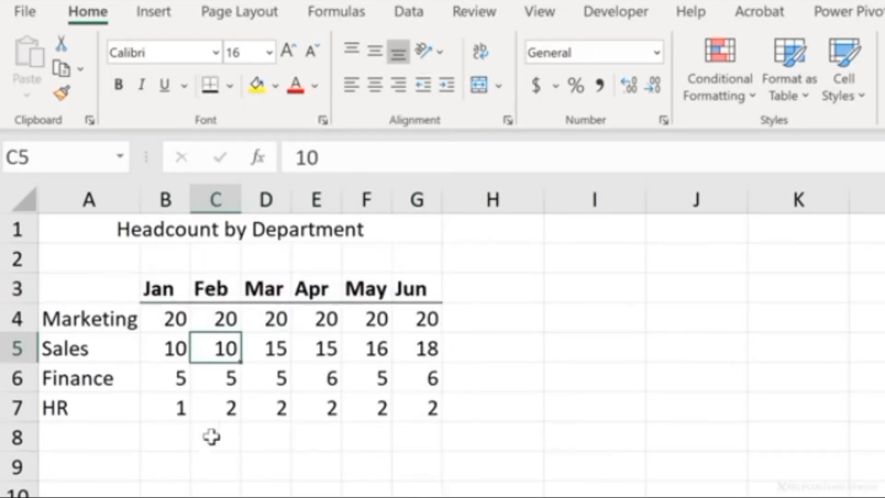
# Step: Try to move the HR data in A7:G7 onto the Sales row A5:G5, and decline to replace the existing data
pyautogui.moveTo(104, 413); pyautogui.dragTo(396, 421)
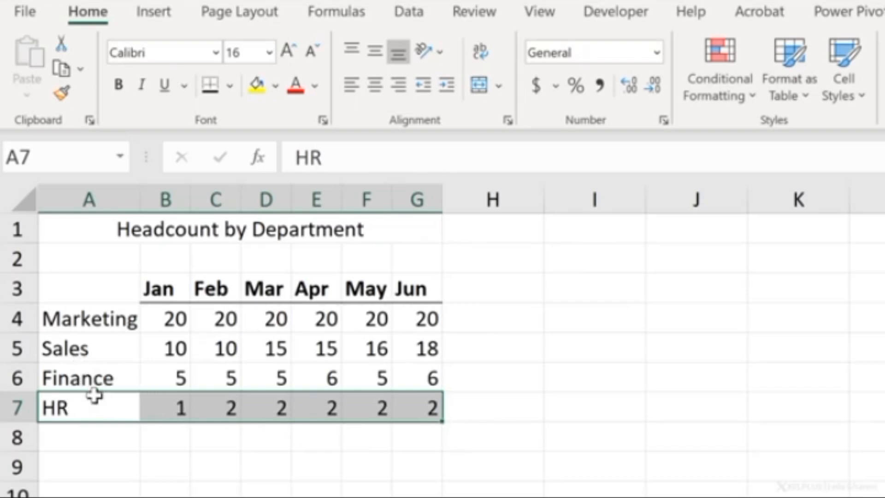
pyautogui.moveTo(98, 396); pyautogui.dragTo(79, 356)
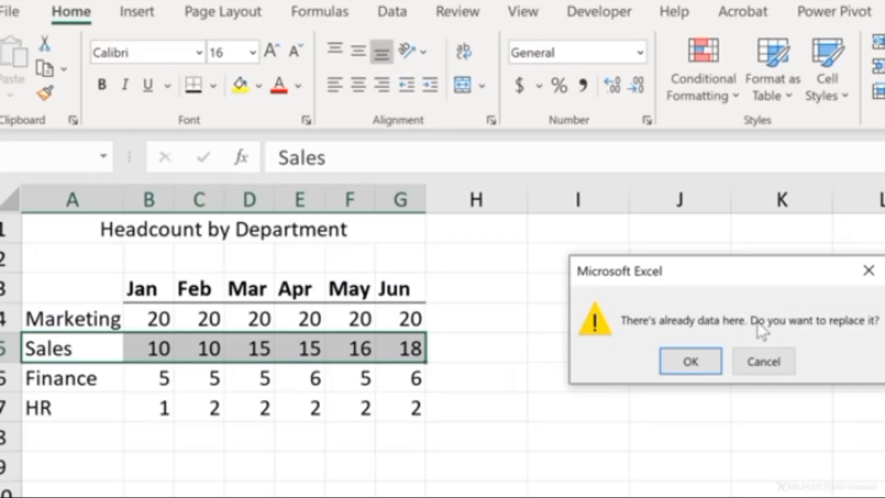
pyautogui.click(761, 365)
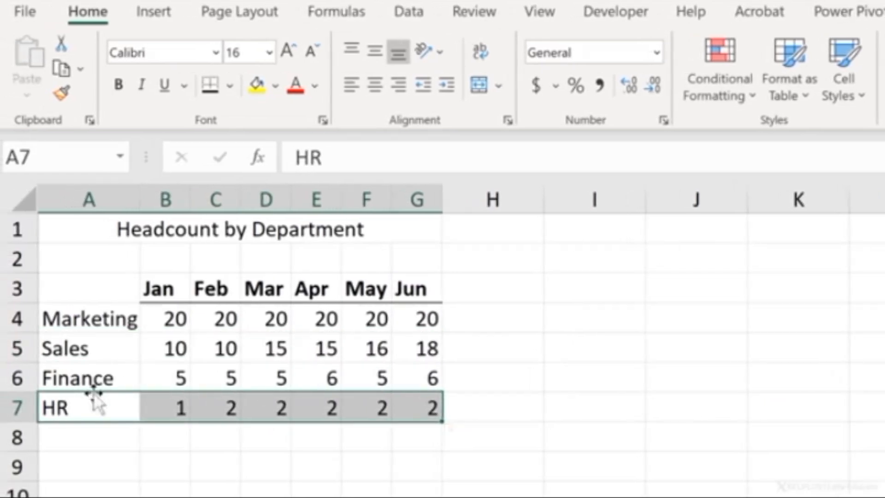
# Step: Move the HR data from A7:G7 to between Marketing and Sales, shifting the Sales and Finance rows down
pyautogui.moveTo(94, 392); pyautogui.dragTo(90, 355)
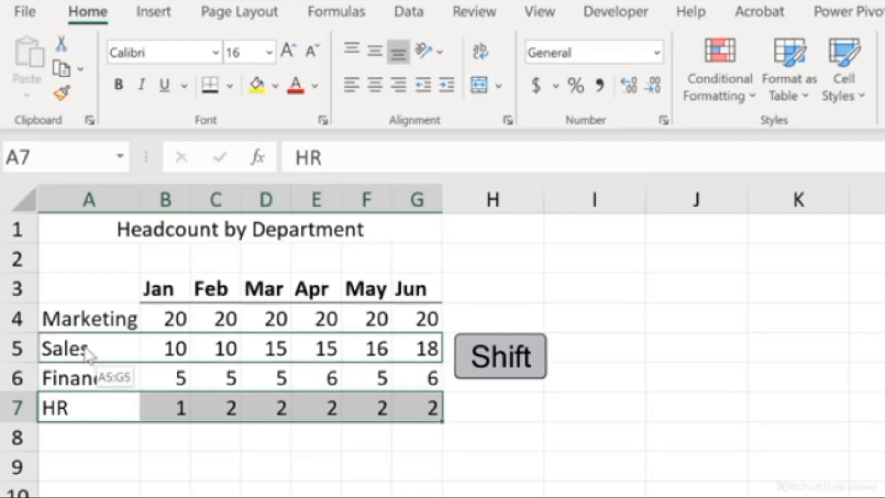
pyautogui.moveTo(102, 353)
pyautogui.mouseDown()
pyautogui.moveTo(102, 336)
pyautogui.moveTo(108, 355)
pyautogui.moveTo(100, 366)
pyautogui.moveTo(95, 339)
pyautogui.mouseUp()
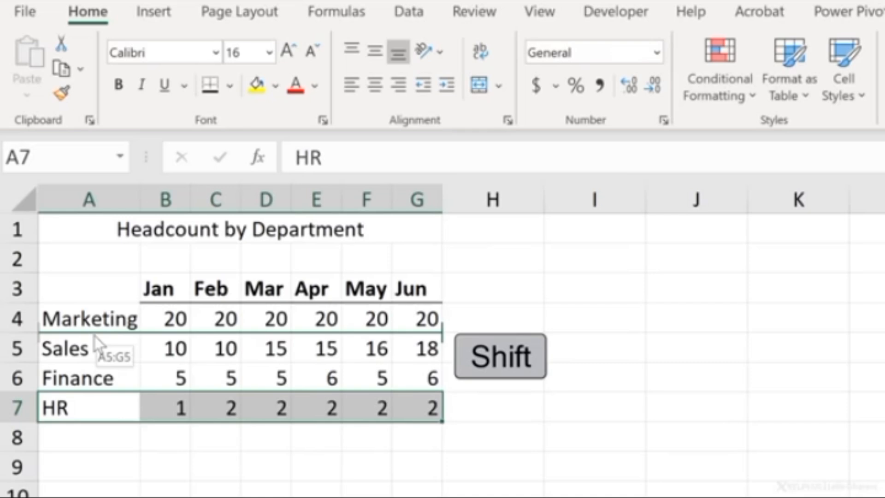
pyautogui.moveTo(95, 335); pyautogui.dragTo(95, 336)
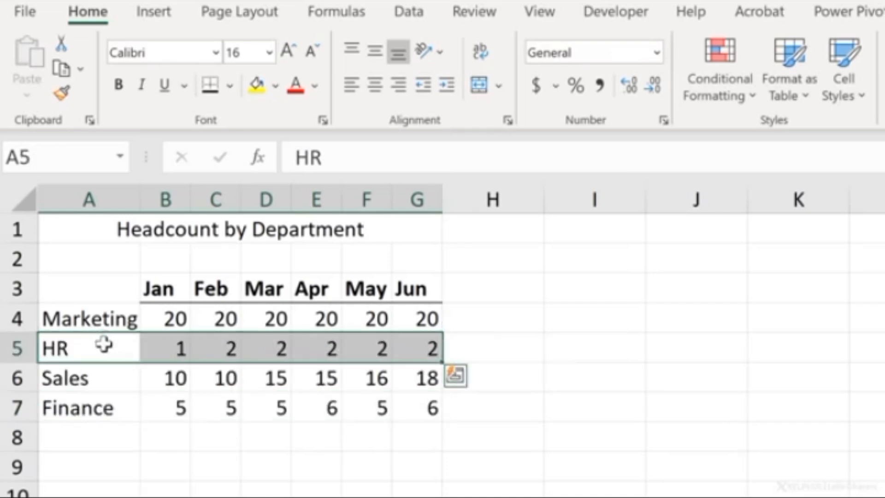
pyautogui.click(94, 375)
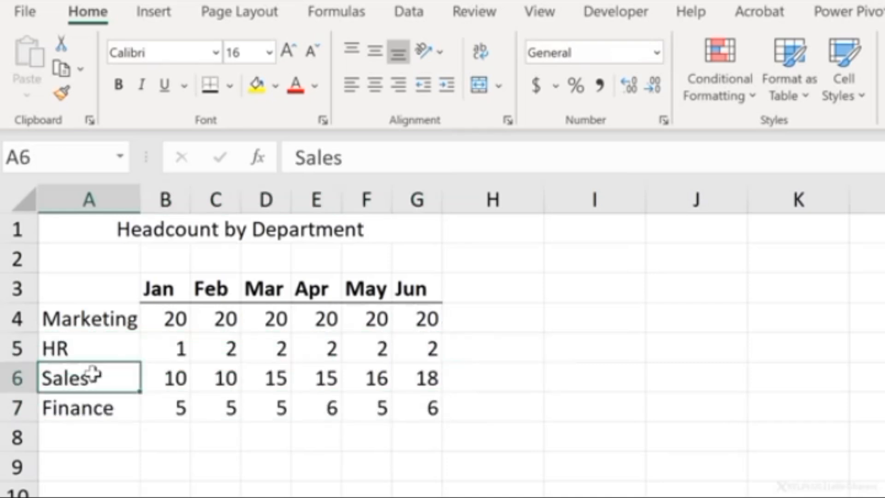
# Step: Cut the entire HR row 5 and insert the cut cells above the Finance row 7
pyautogui.click(24, 347)
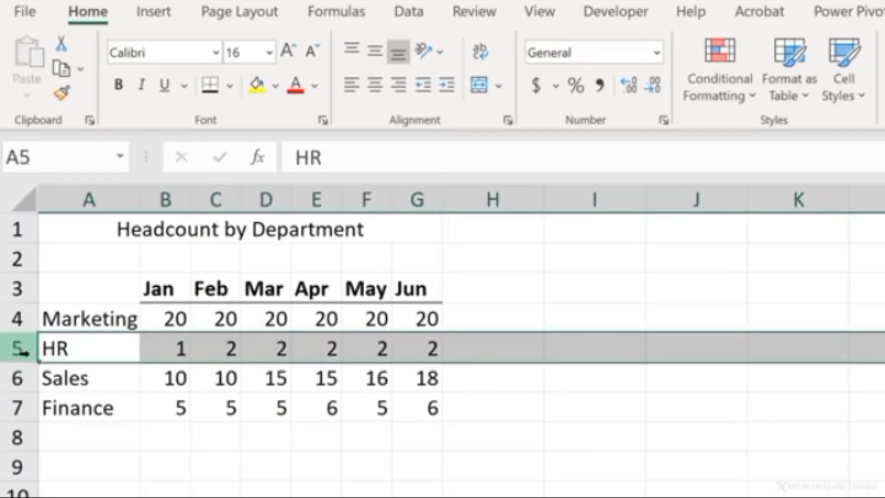
pyautogui.rightClick(21, 353)
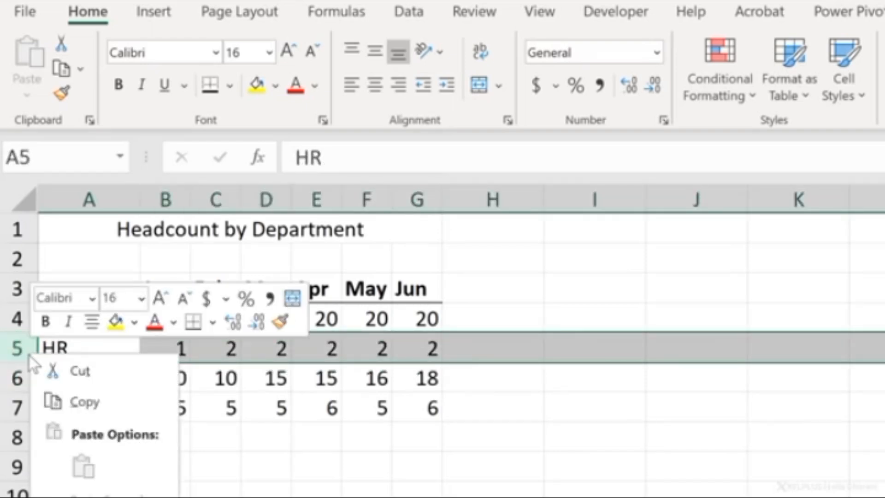
pyautogui.click(84, 381)
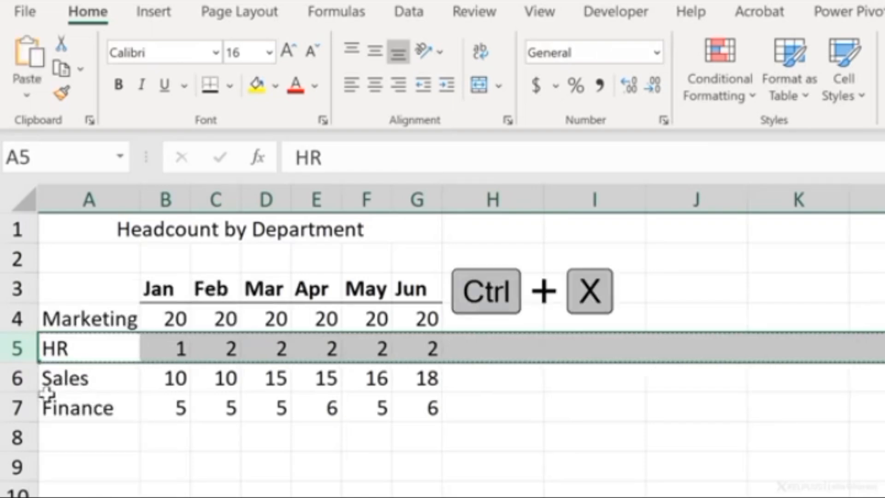
pyautogui.click(18, 406)
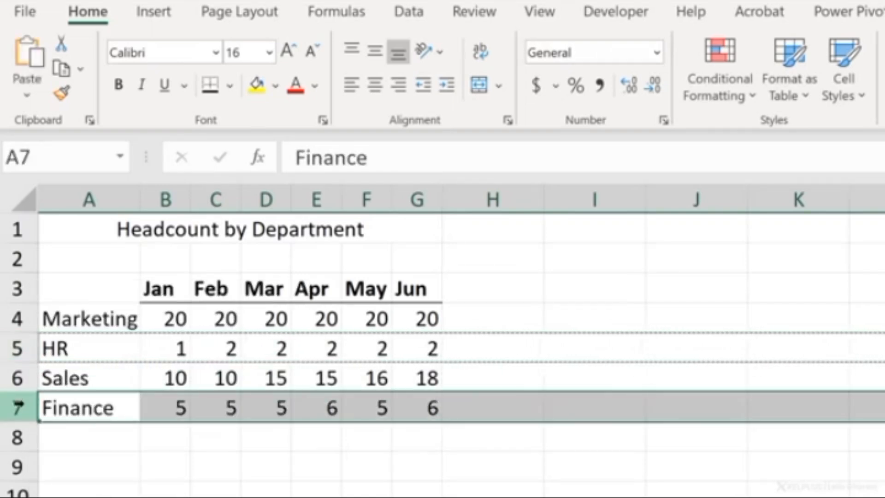
pyautogui.rightClick(19, 406)
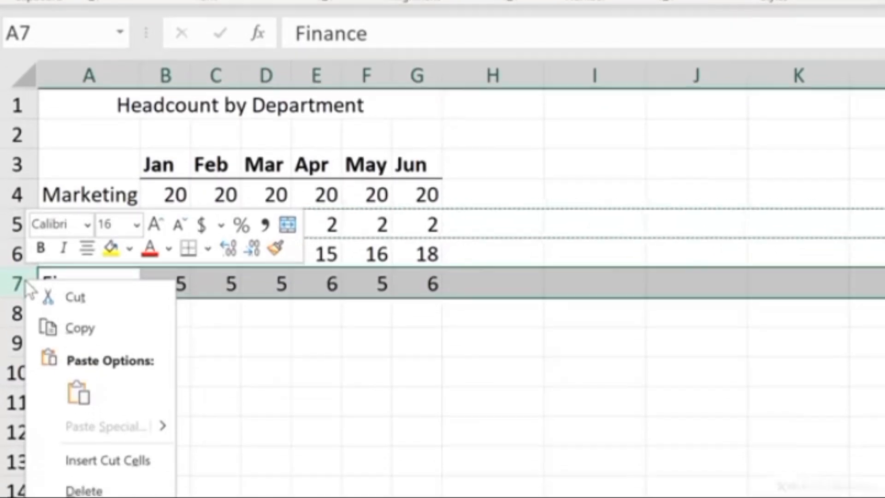
pyautogui.click(123, 462)
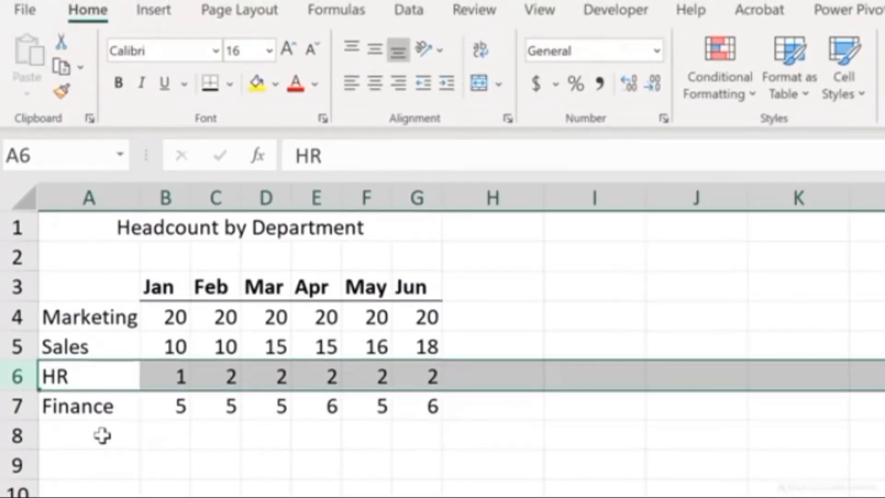
# Step: Fill the merged title cell A1 with the lightest shade of the light blue theme color
pyautogui.click(107, 126)
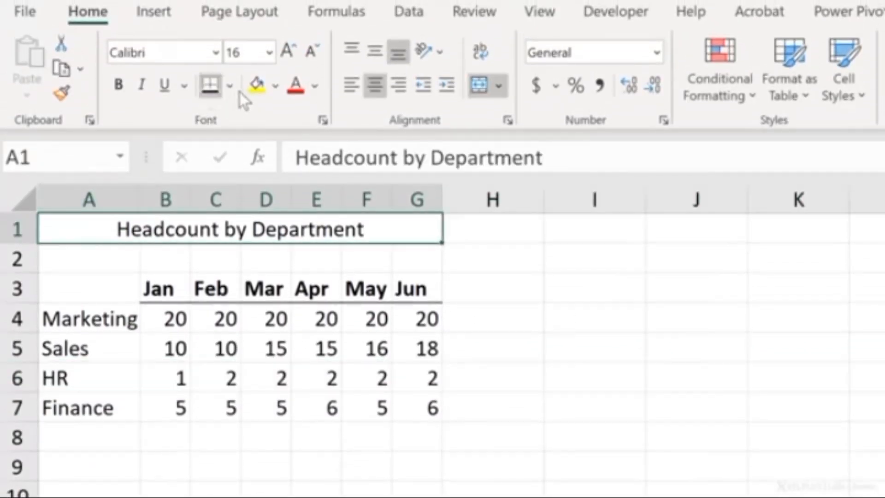
pyautogui.click(275, 85)
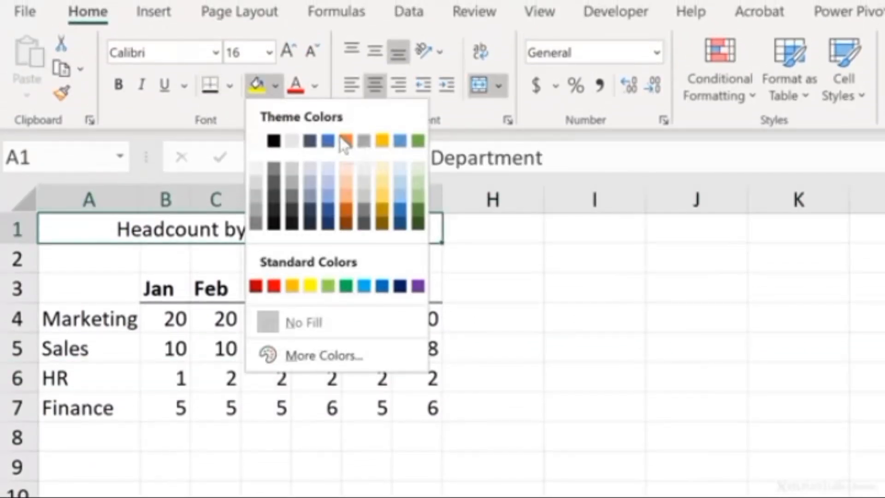
pyautogui.click(399, 170)
pyautogui.click(99, 352)
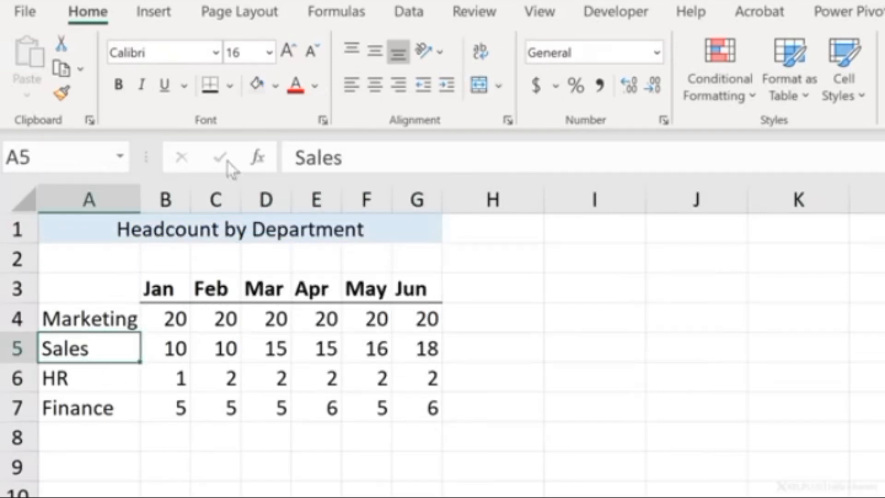
# Step: Change the font color of the Sales headcount for Jan in B5 to red
pyautogui.click(174, 348)
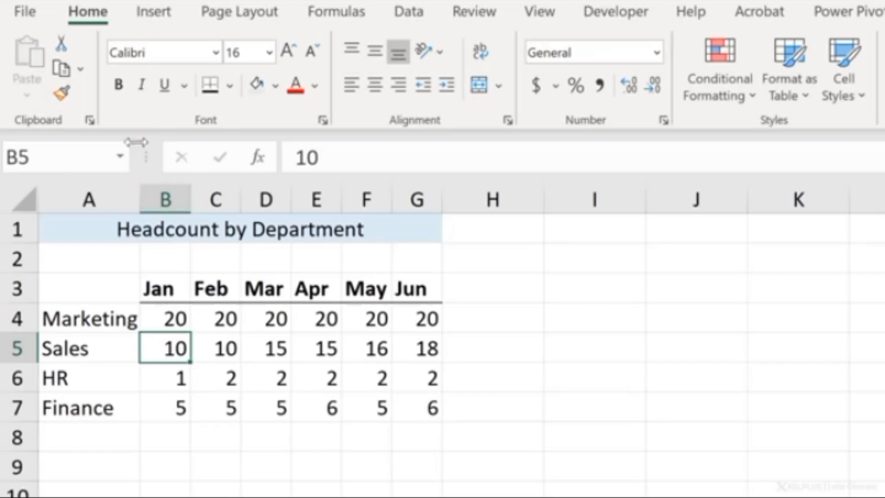
pyautogui.click(306, 94)
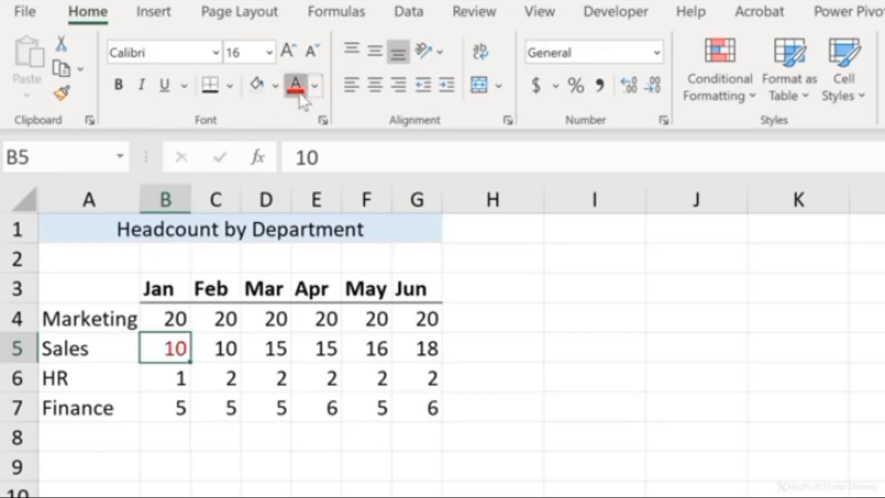
pyautogui.click(282, 375)
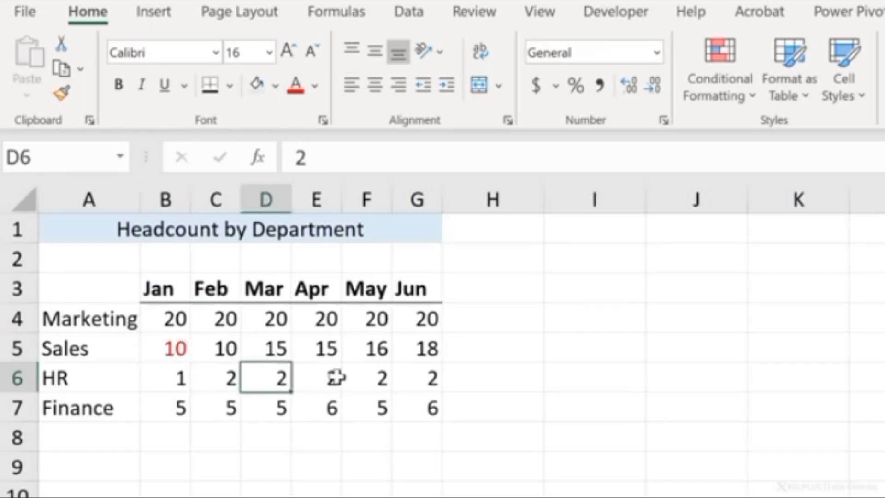
pyautogui.click(336, 375)
pyautogui.click(368, 375)
# Step: Copy the red formatting of cell B5 to the Sales headcount for Apr in E5 with Format Painter
pyautogui.click(165, 348)
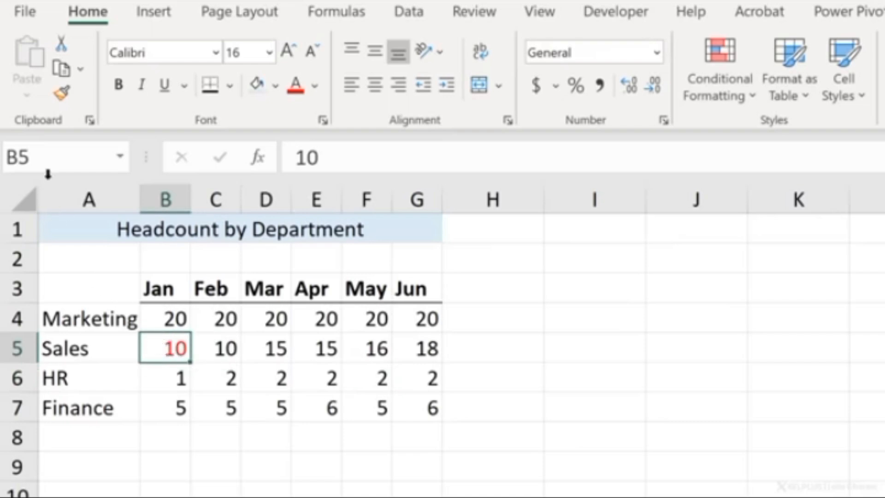
pyautogui.click(55, 96)
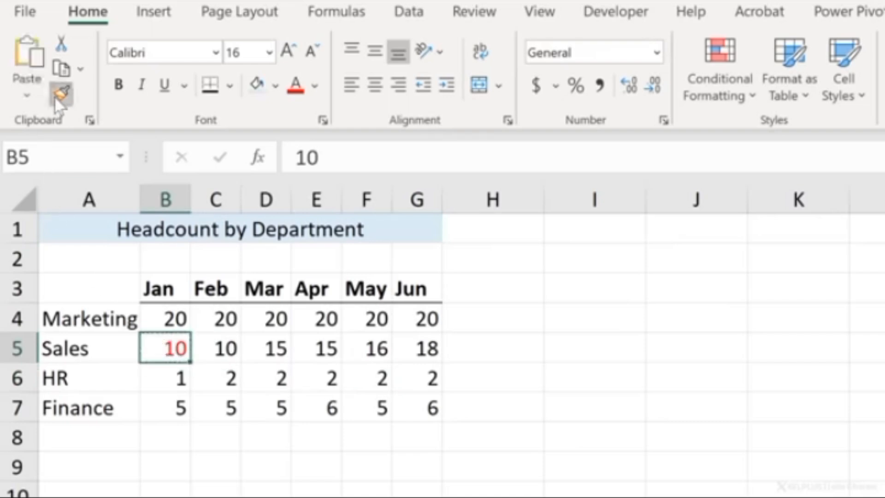
pyautogui.click(323, 346)
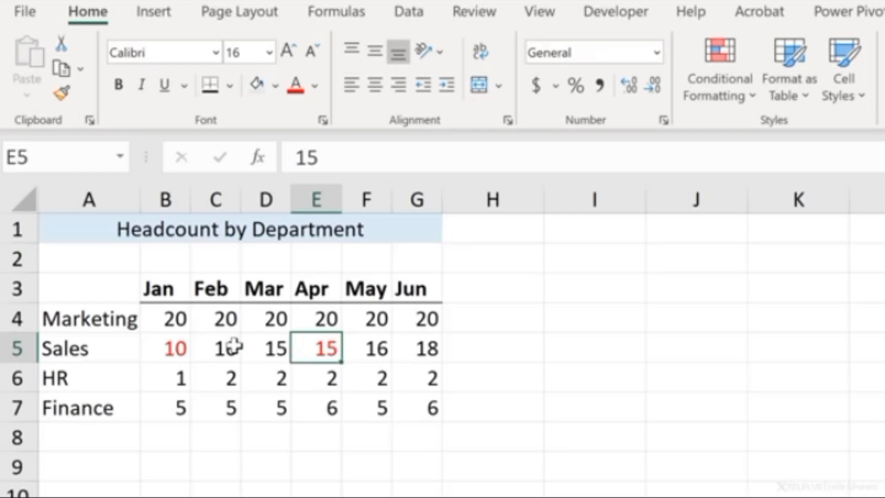
# Step: Copy the red formatting of cell B5 to cells D6, F6, G7 and C7 with a locked Format Painter, and exit the painter
pyautogui.click(167, 351)
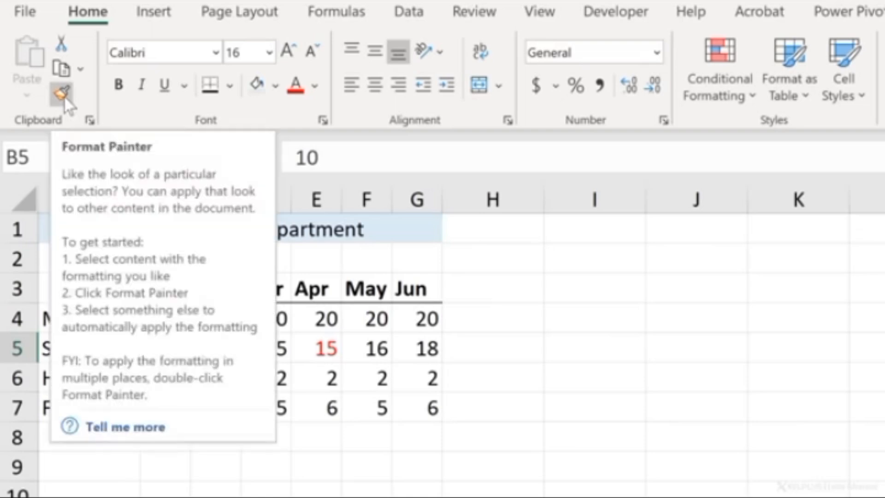
pyautogui.click(65, 97)
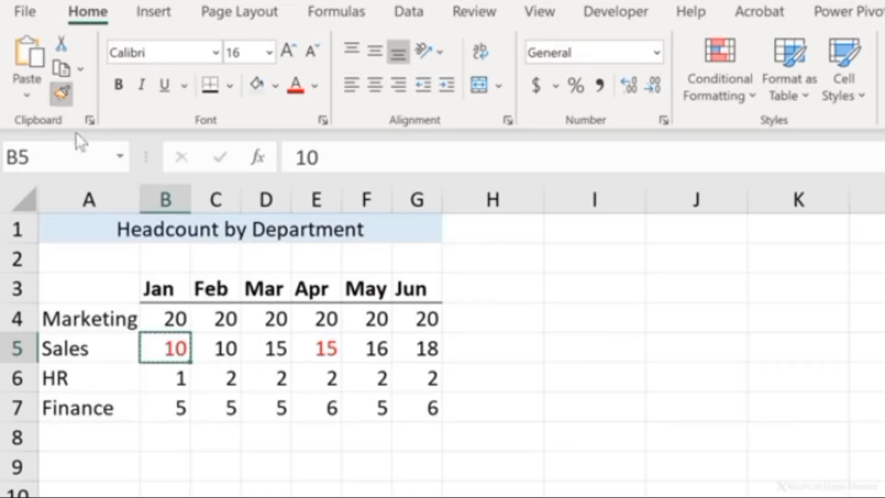
pyautogui.click(62, 95)
pyautogui.doubleClick(62, 100)
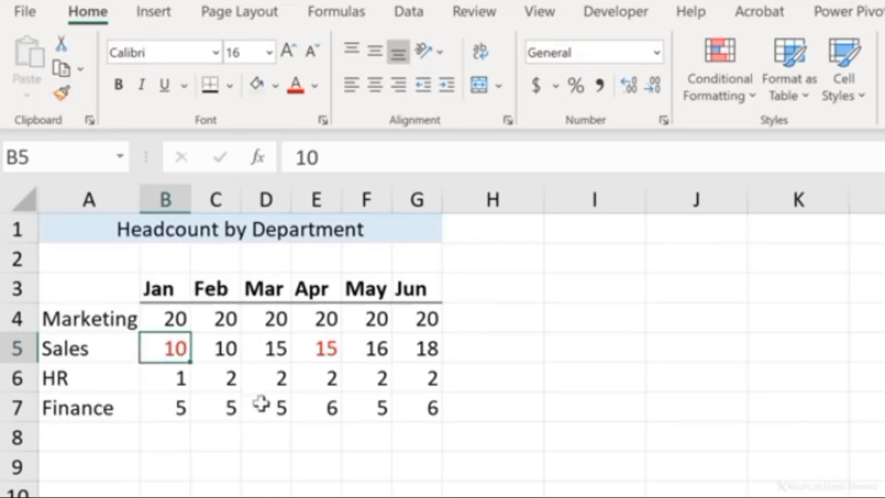
pyautogui.click(273, 374)
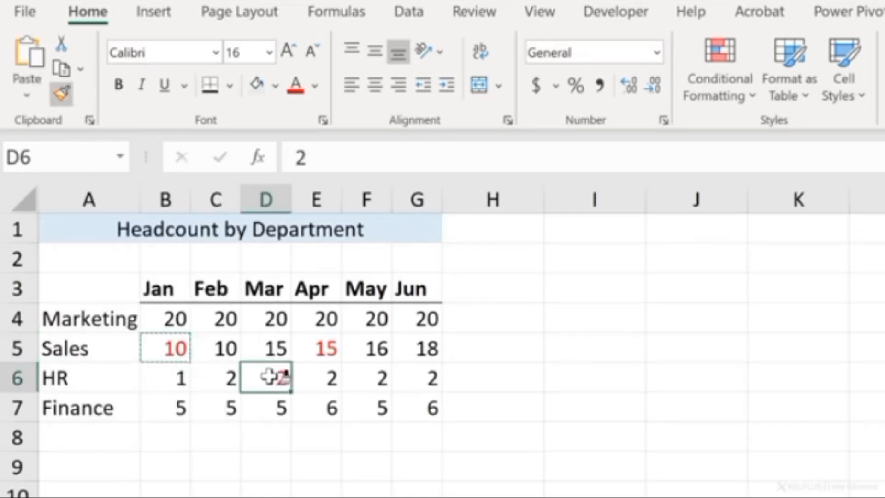
pyautogui.click(371, 379)
pyautogui.click(408, 402)
pyautogui.click(205, 404)
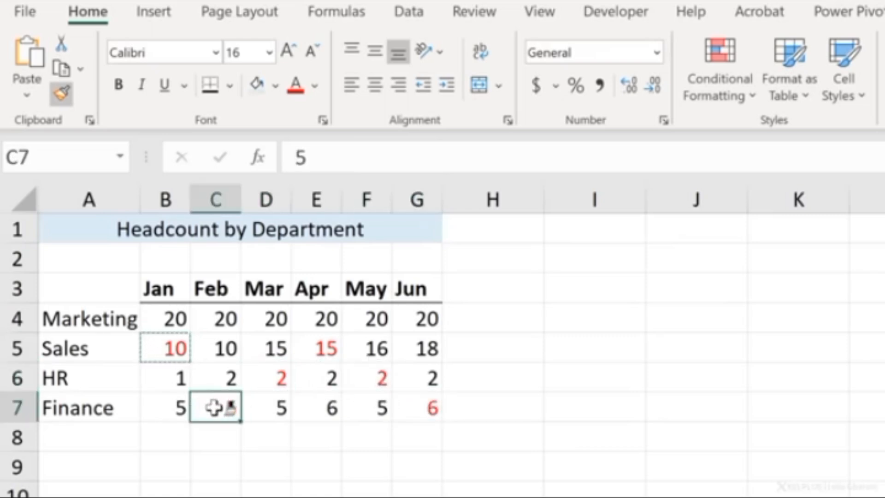
pyautogui.press('Escape')
# Step: Total the Jan headcounts in B8 with AutoSum over B4:B7
pyautogui.click(155, 438)
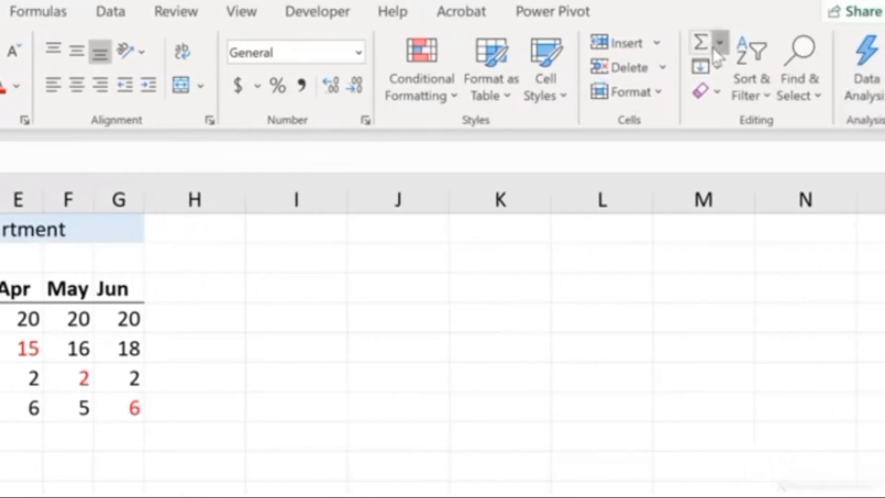
pyautogui.click(718, 46)
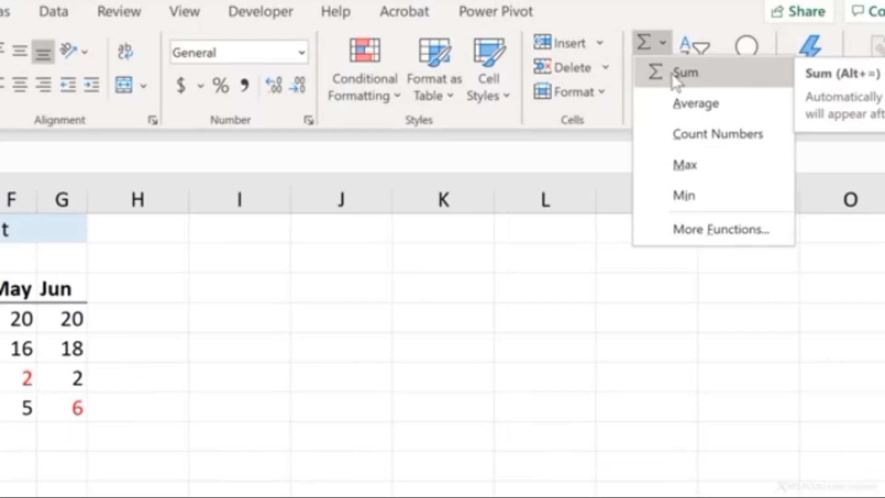
pyautogui.hotkey('alt', '=')
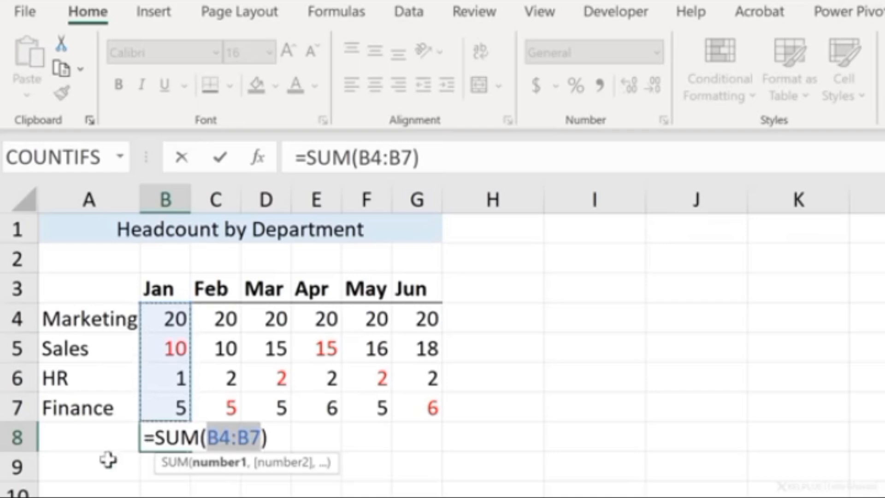
pyautogui.press('Return')
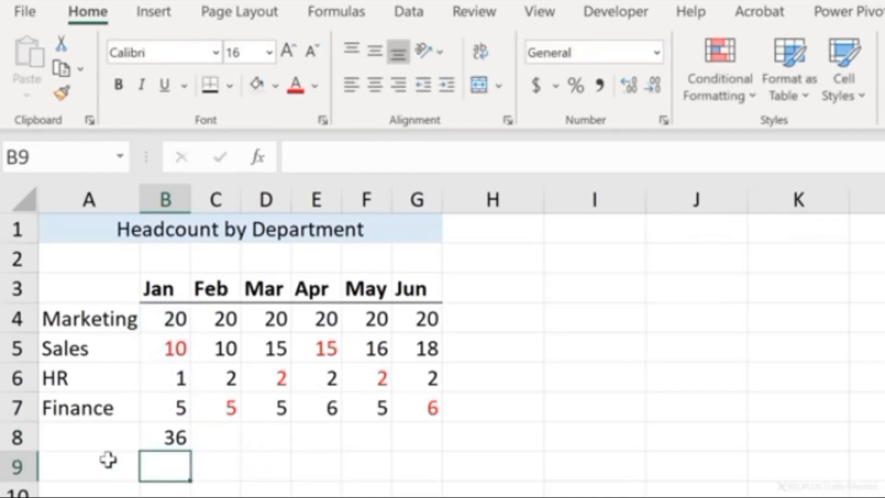
# Step: Fill the sum formula from B8 across to G8 and check which cells the Jun total in G8 references
pyautogui.press('Up')
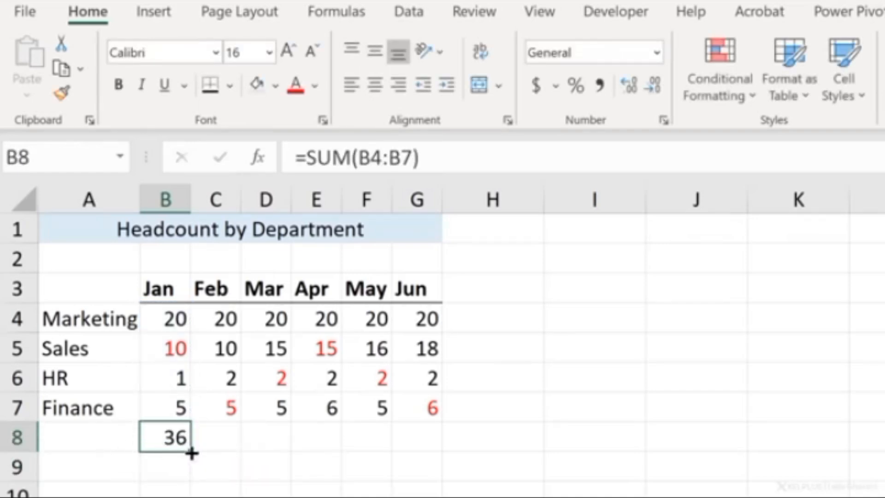
pyautogui.moveTo(191, 452); pyautogui.dragTo(451, 460)
pyautogui.click(424, 435)
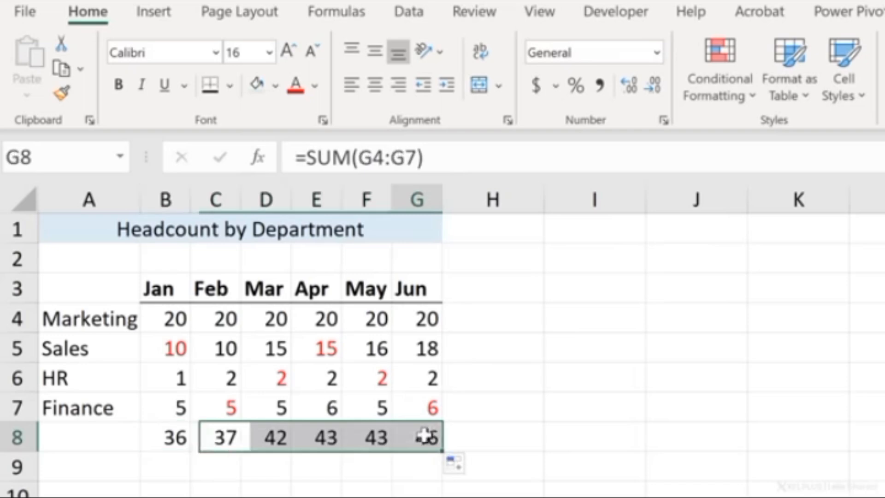
pyautogui.click(452, 155)
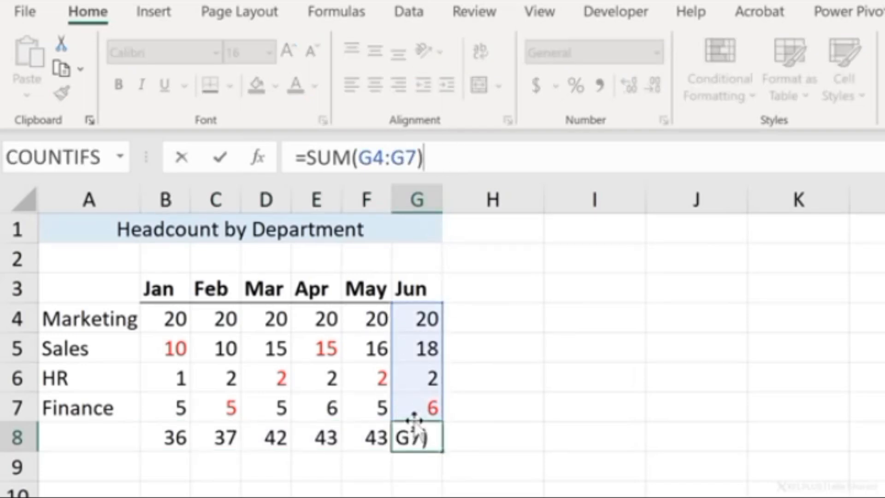
pyautogui.press('Return')
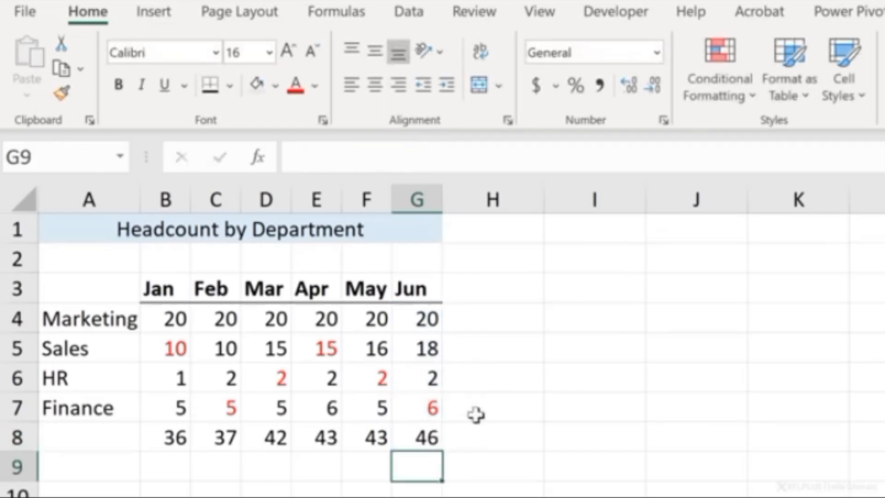
# Step: Clear the totals in B8:G8 and sum all six month columns at once with AutoSum
pyautogui.moveTo(152, 429); pyautogui.dragTo(423, 435)
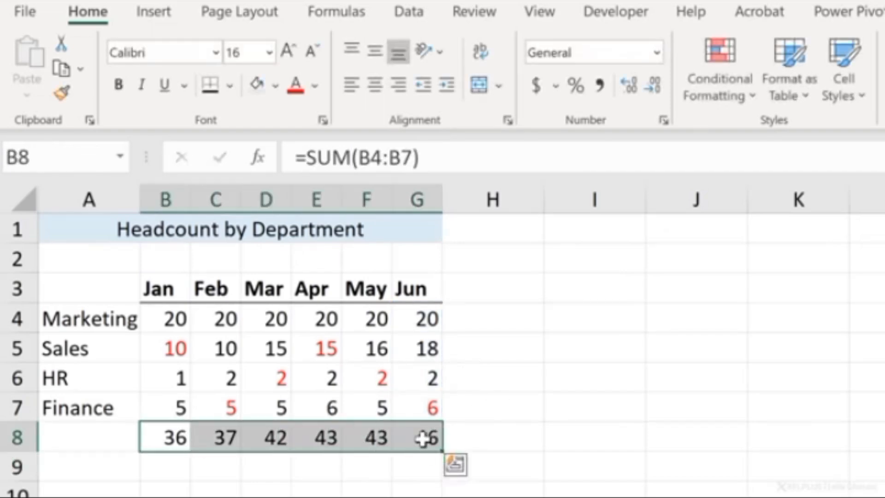
pyautogui.press('Delete')
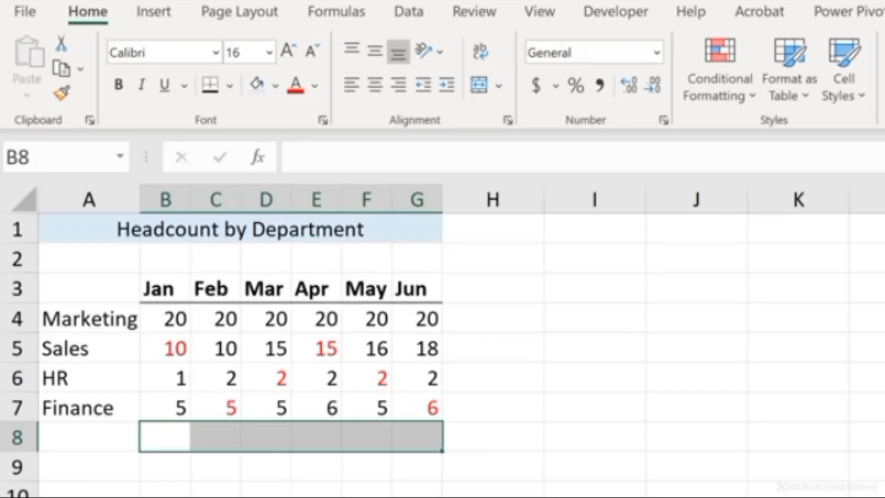
pyautogui.hotkey('alt', '=')
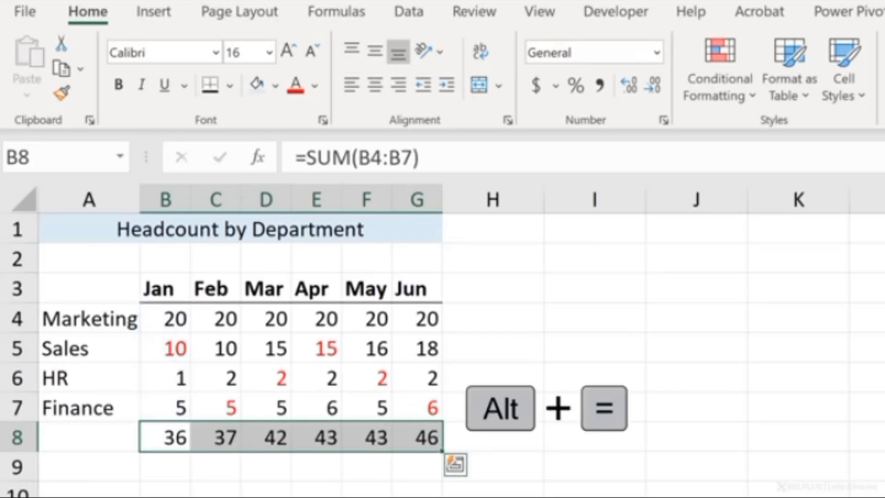